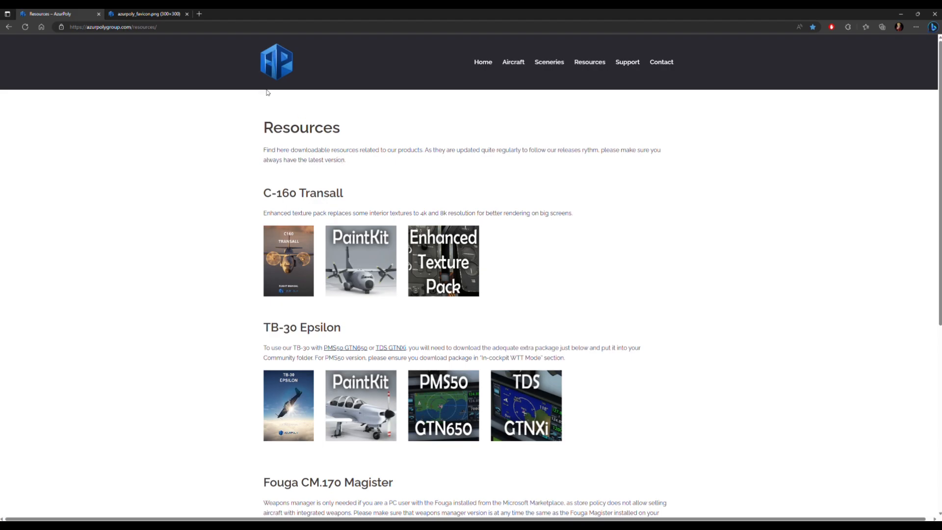
Step: Take the AzurPoly logo from the browser, paste it into the blank image in the image editor and centre it on the canvas
left_click(163, 14)
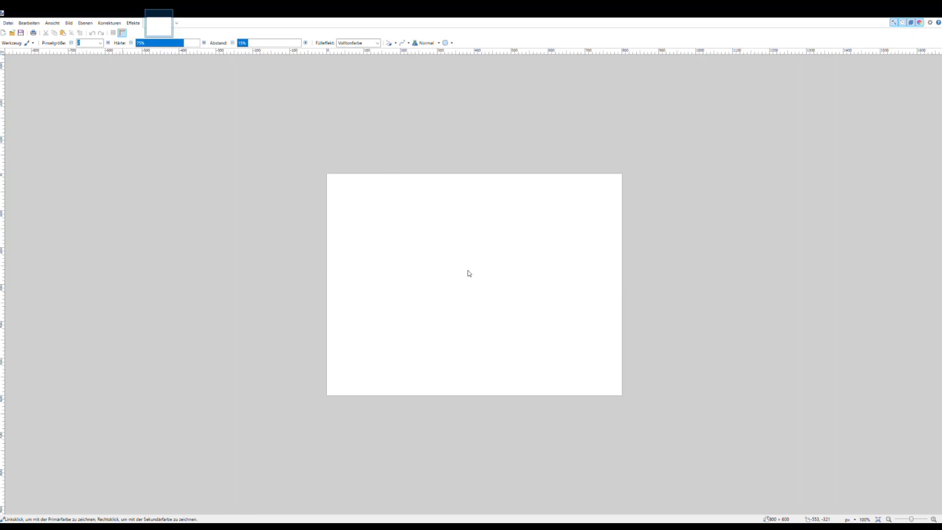
left_click(479, 332)
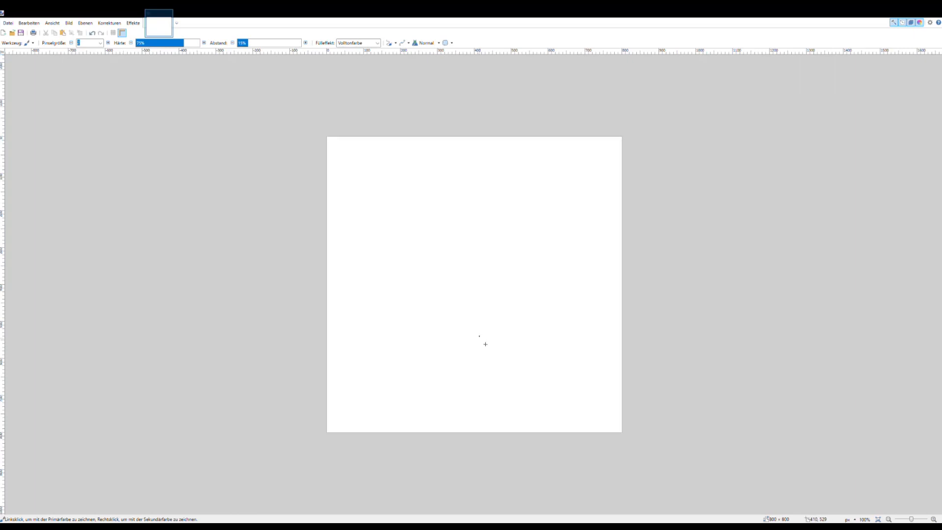
key("ctrl+v")
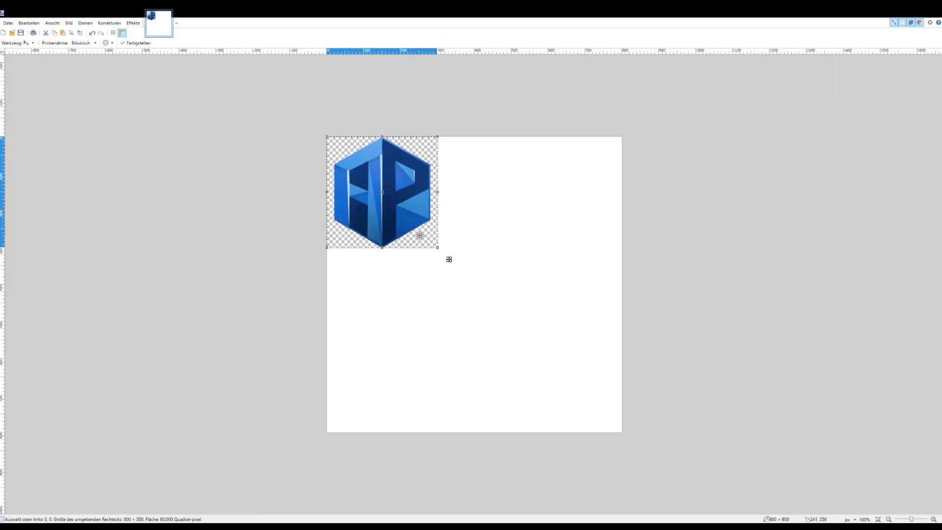
left_click_drag(405, 190, 496, 277)
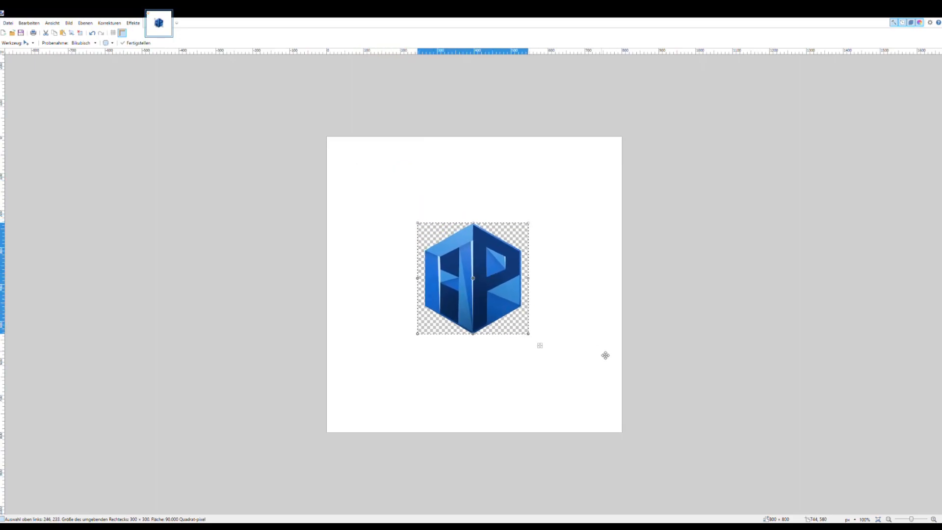
key("ctrl+d")
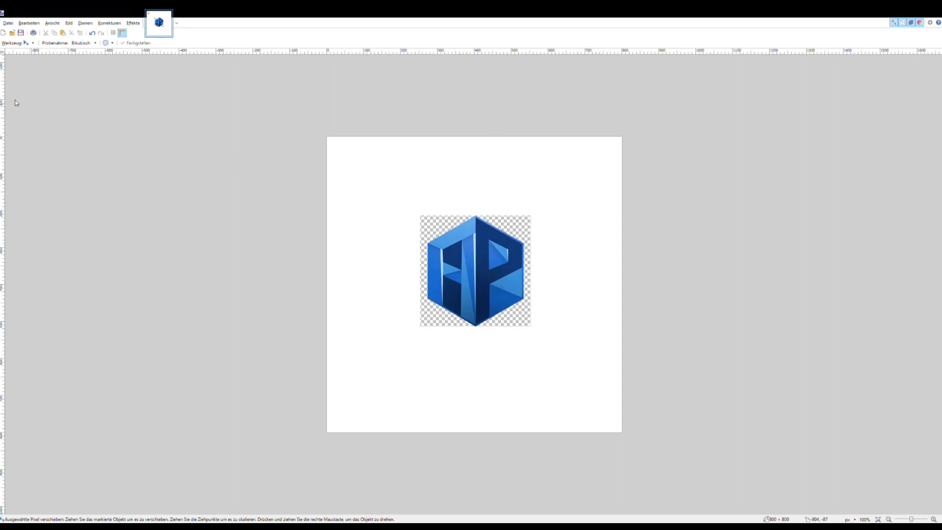
Step: Remove the white background around the AzurPoly logo with the Magic Wand so the area becomes transparent
left_click(17, 103)
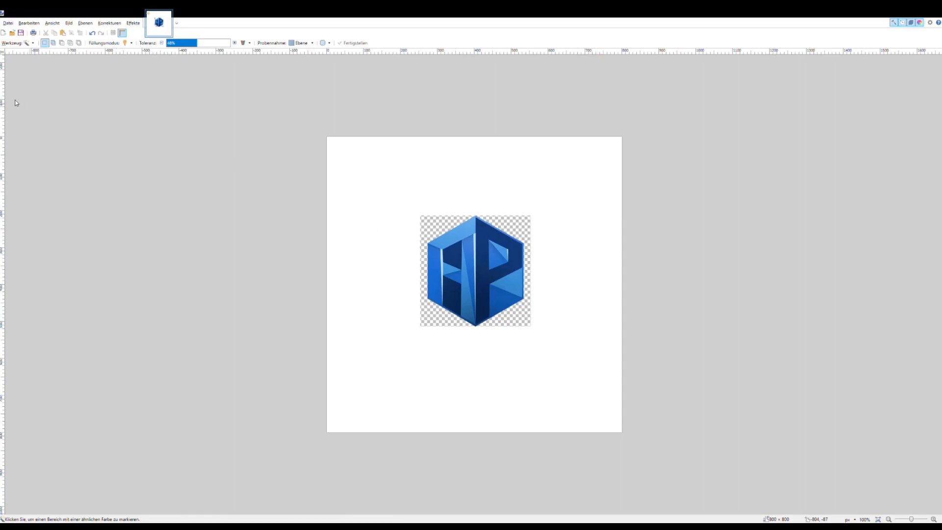
left_click(368, 199)
key("Delete")
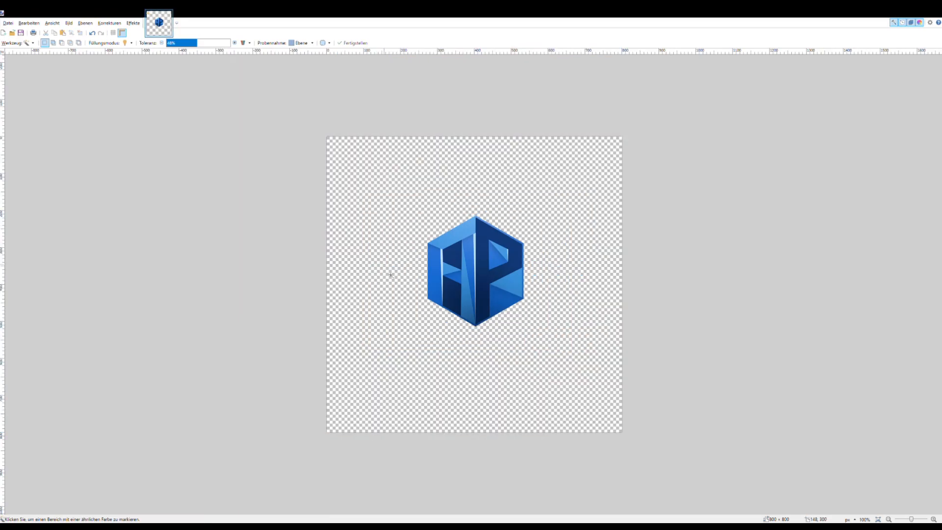
left_click(441, 326)
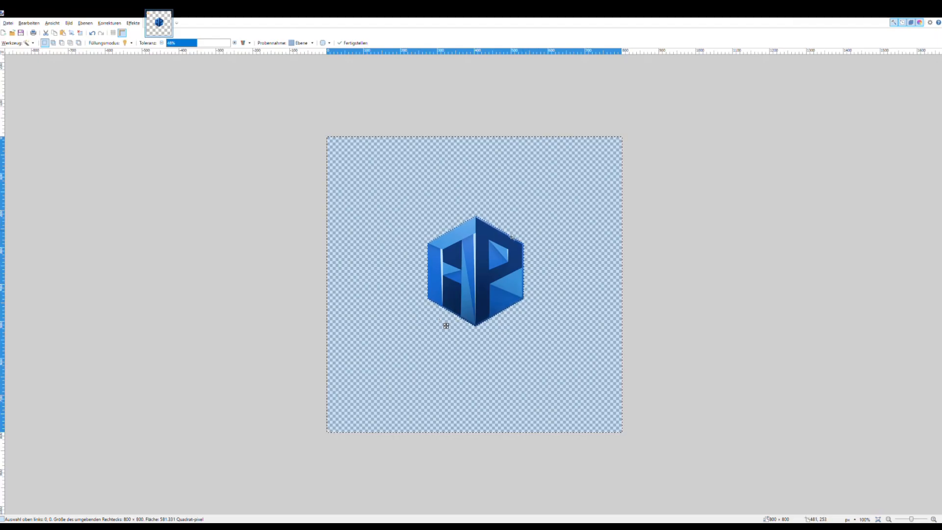
key("ctrl+d")
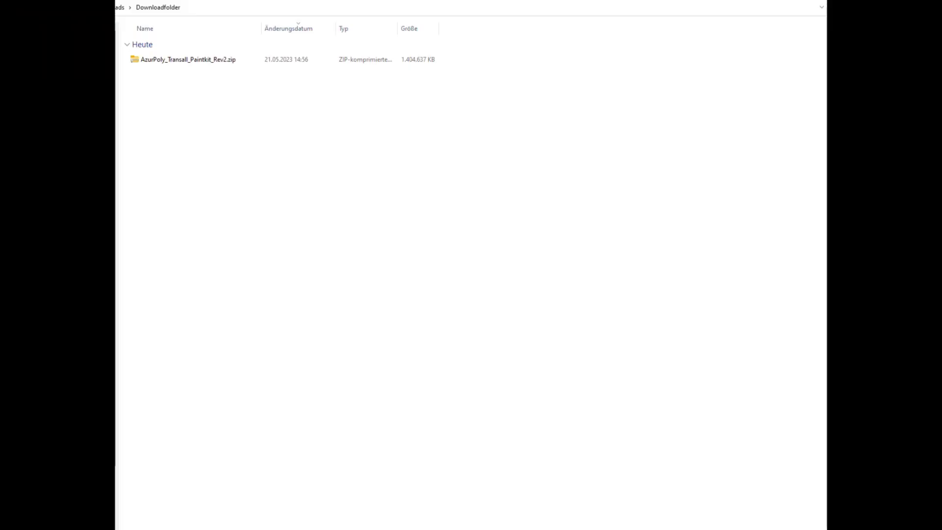
Step: Extract AzurPoly_Transall_Paintkit_Rev2.zip in the download folder and open the FBX folder inside the extracted paint kit
right_click(187, 60)
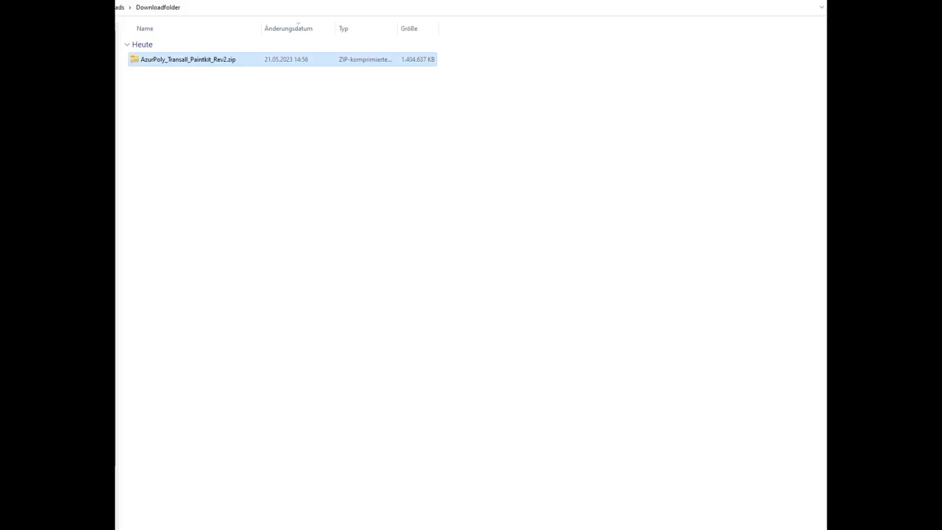
left_click(235, 162)
key("Return")
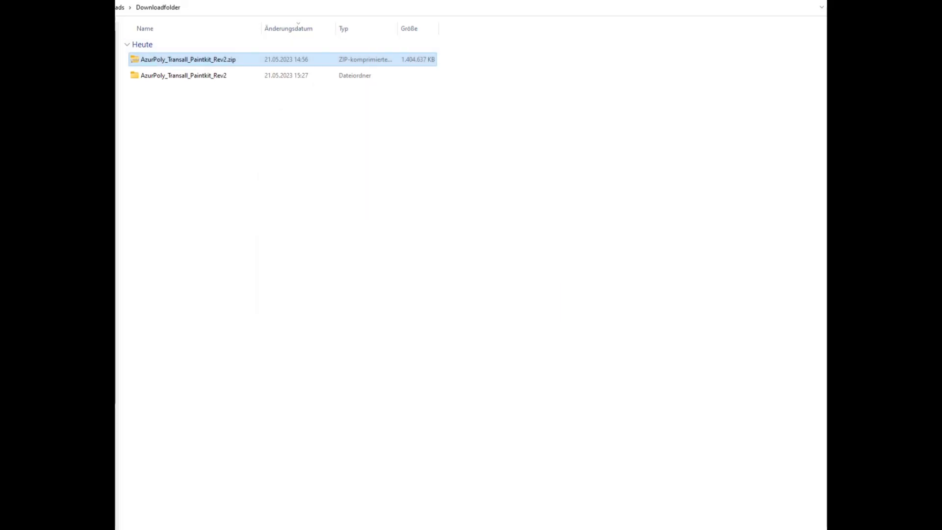
double_click(183, 76)
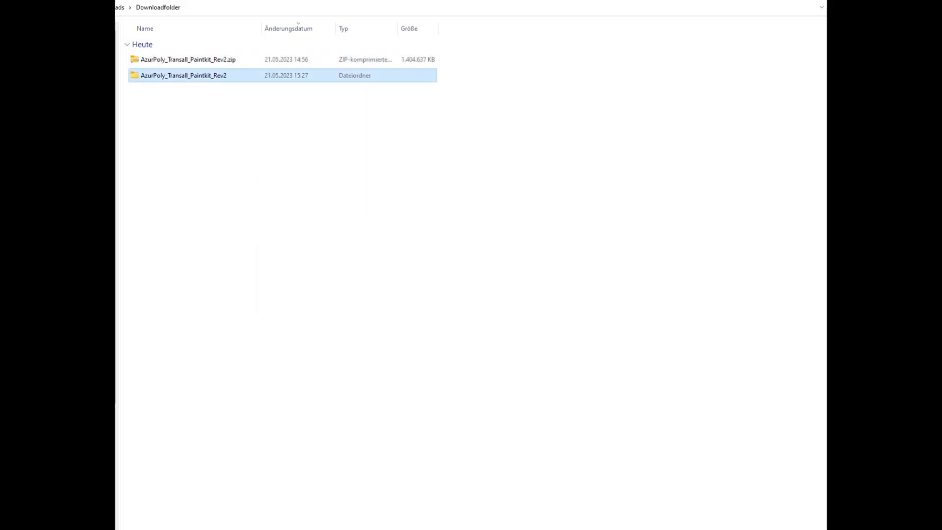
double_click(184, 59)
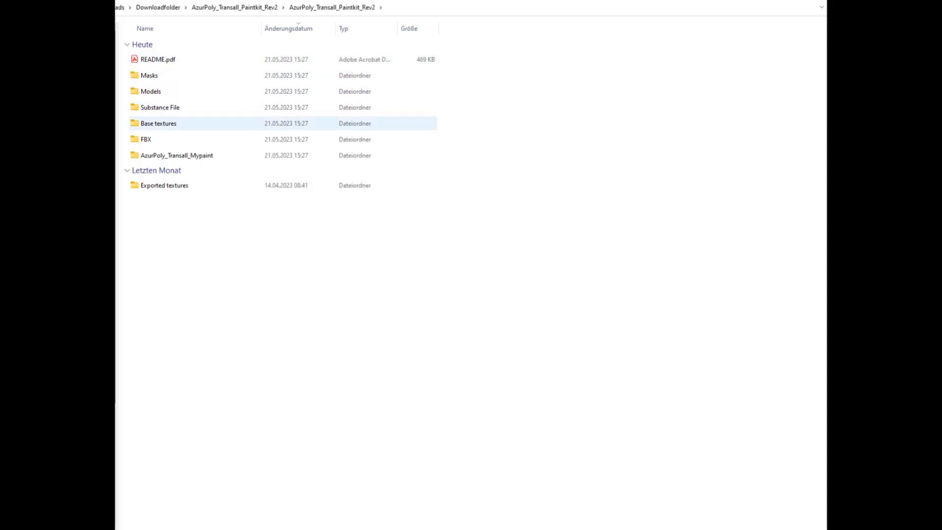
double_click(183, 139)
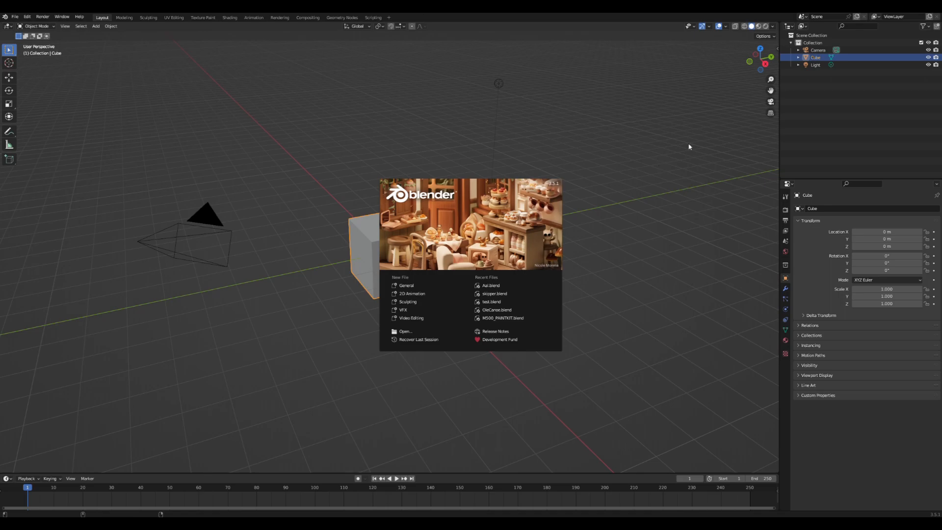
Step: Dismiss the Blender start screen and delete the default camera, cube and light
left_click(516, 143)
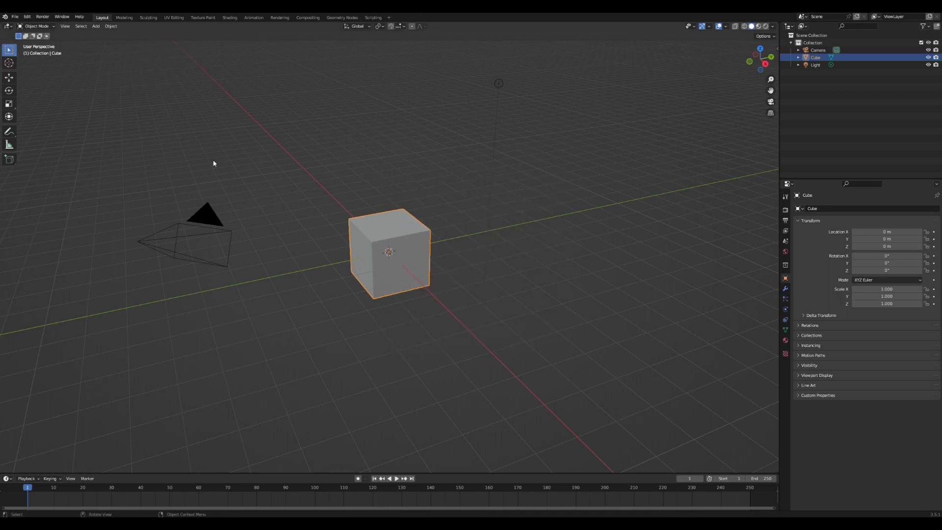
left_click_drag(83, 102, 607, 372)
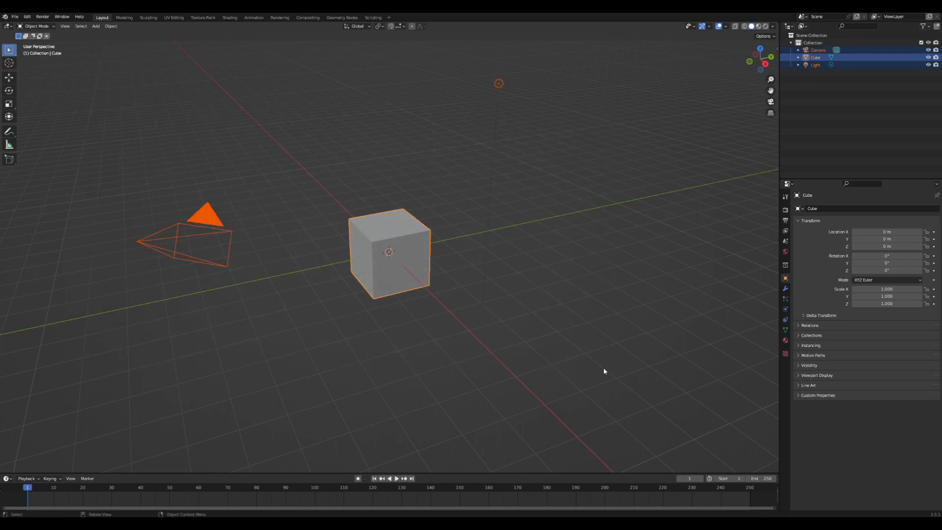
key("Delete")
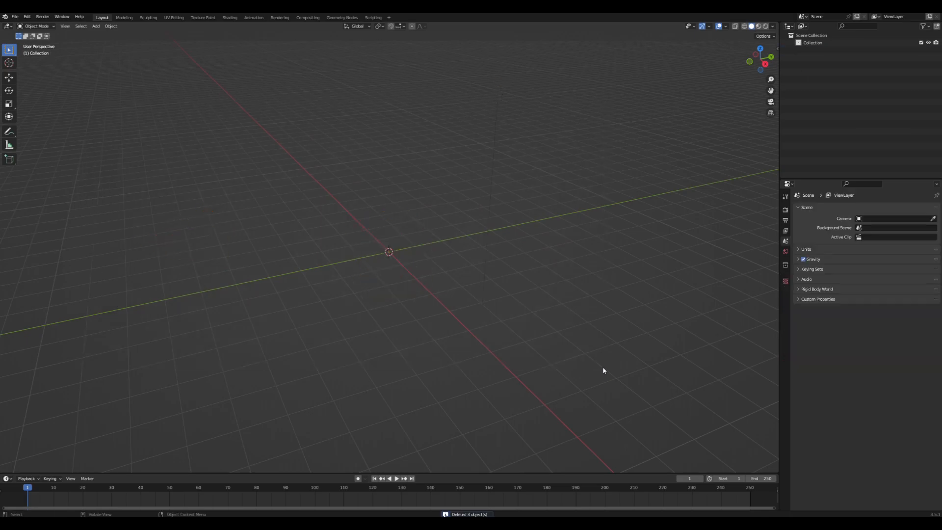
Step: Import the Transall FBX model, enlarge the outliner and deselect all imported objects
left_click(15, 17)
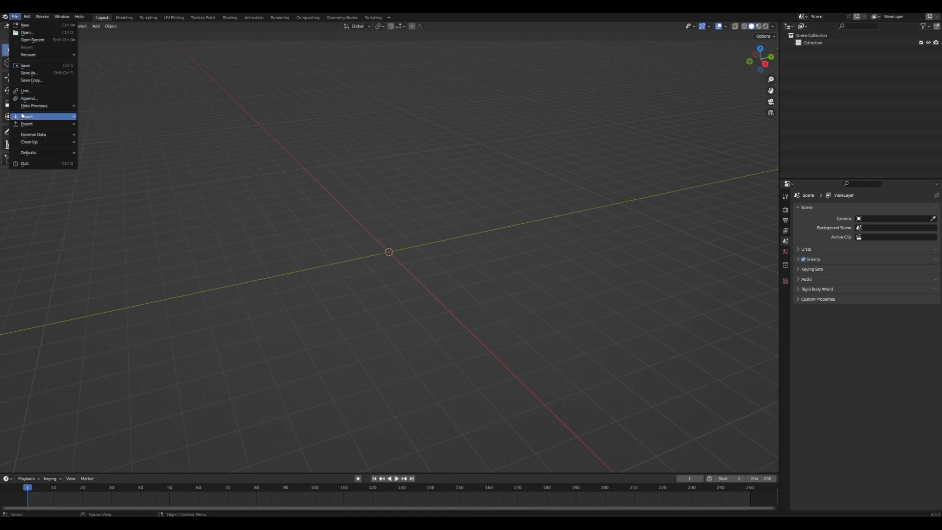
mouse_move(31, 118)
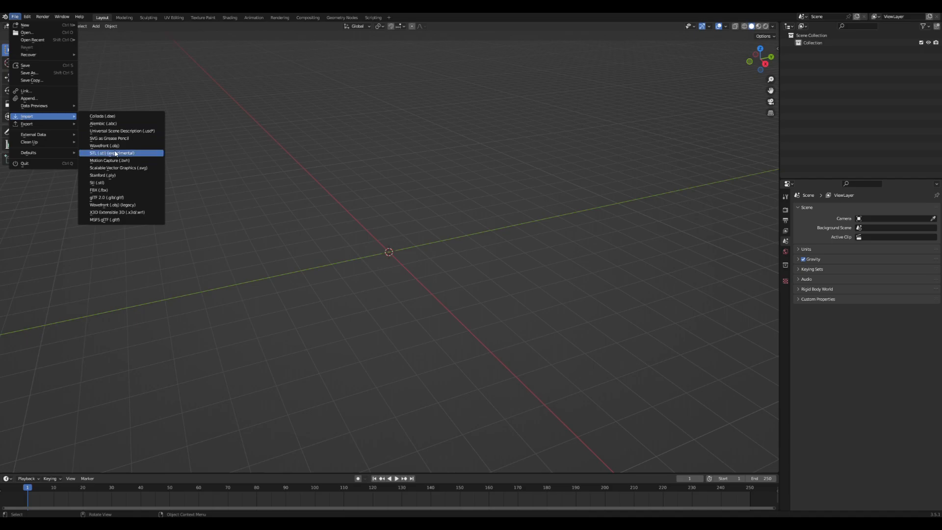
left_click(117, 190)
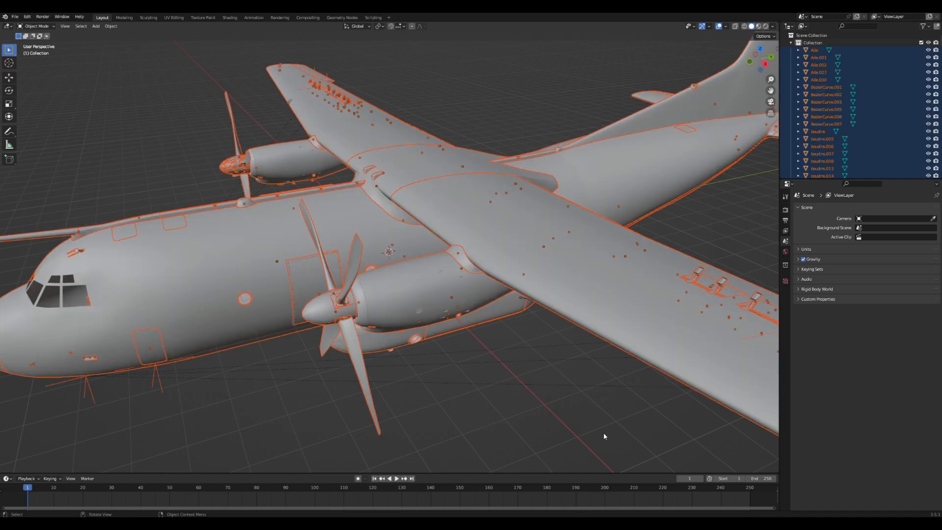
scroll(505, 262, "down", 5)
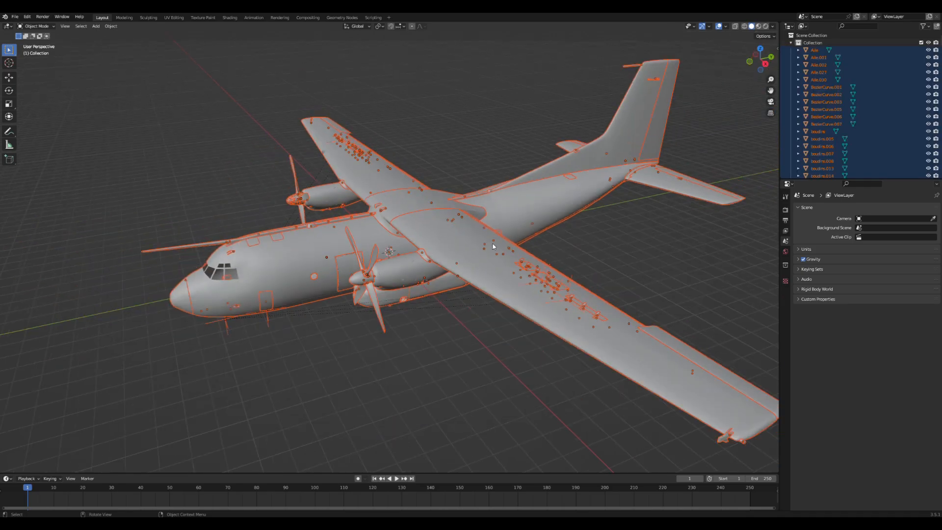
scroll(493, 246, "down", 2)
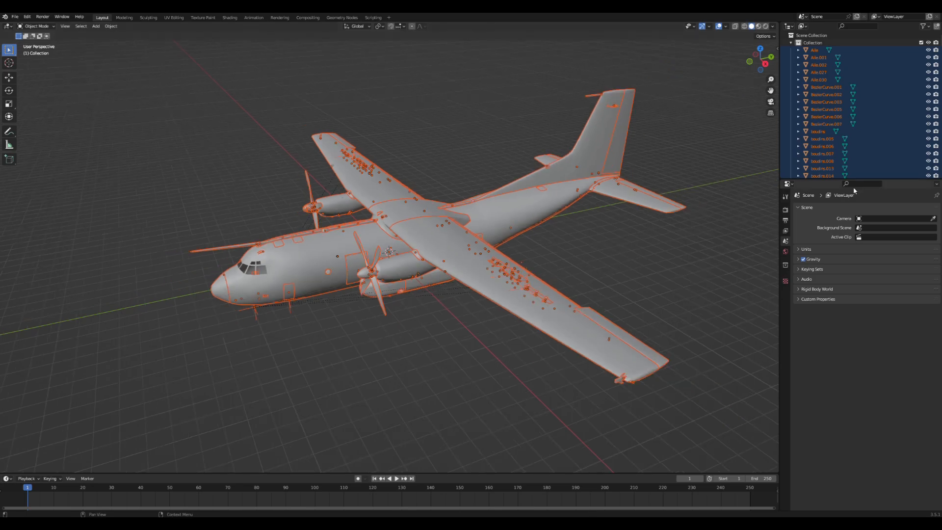
left_click_drag(876, 180, 874, 312)
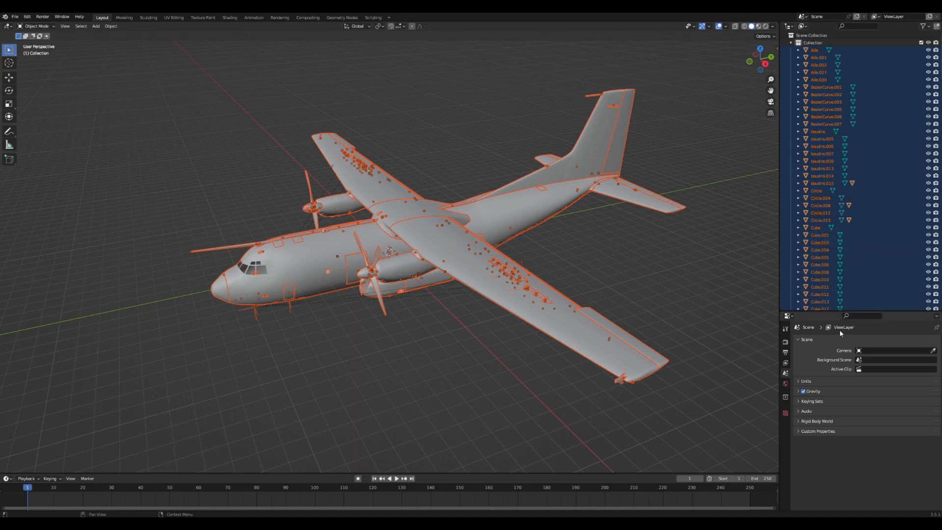
key("alt+a")
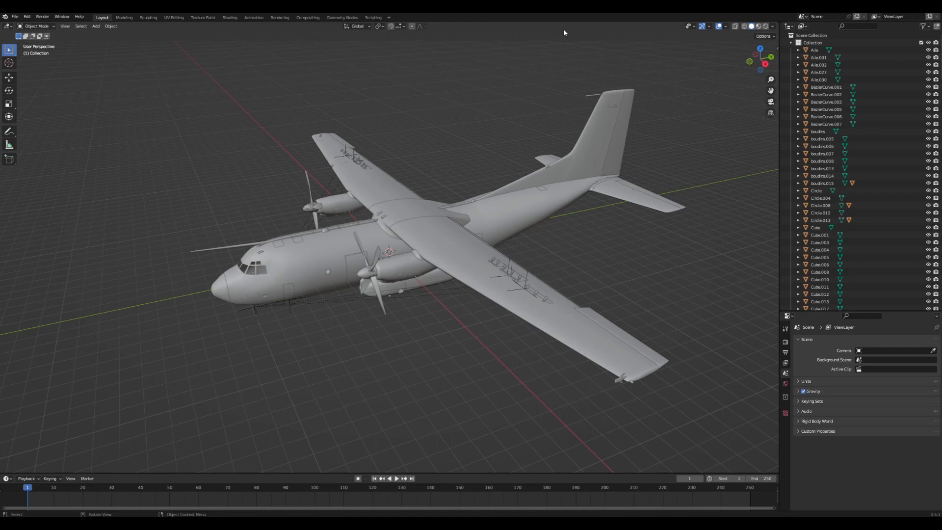
Step: Switch to the Shading workspace and enlarge its outliner with the whole aircraft in view
left_click(226, 18)
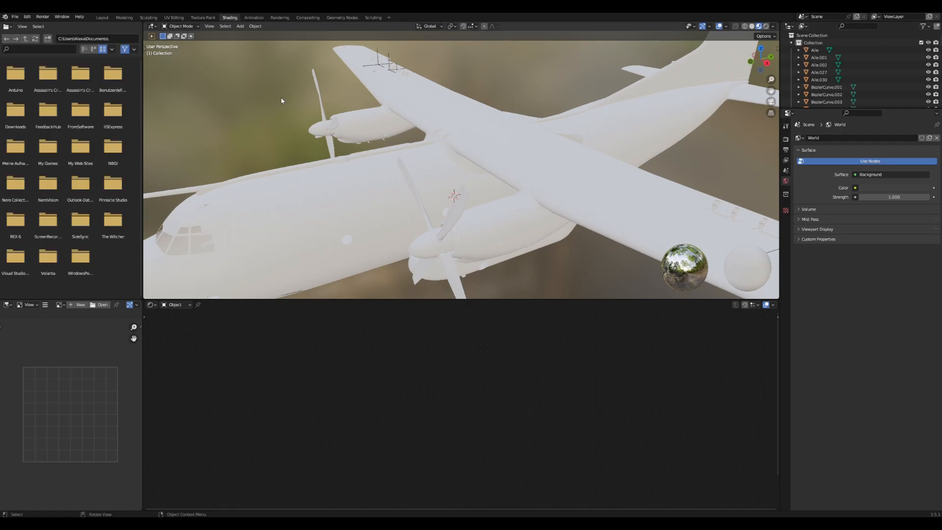
left_click_drag(859, 108, 859, 280)
scroll(509, 167, "down", 2)
scroll(509, 167, "down", 3)
scroll(510, 163, "up", 3)
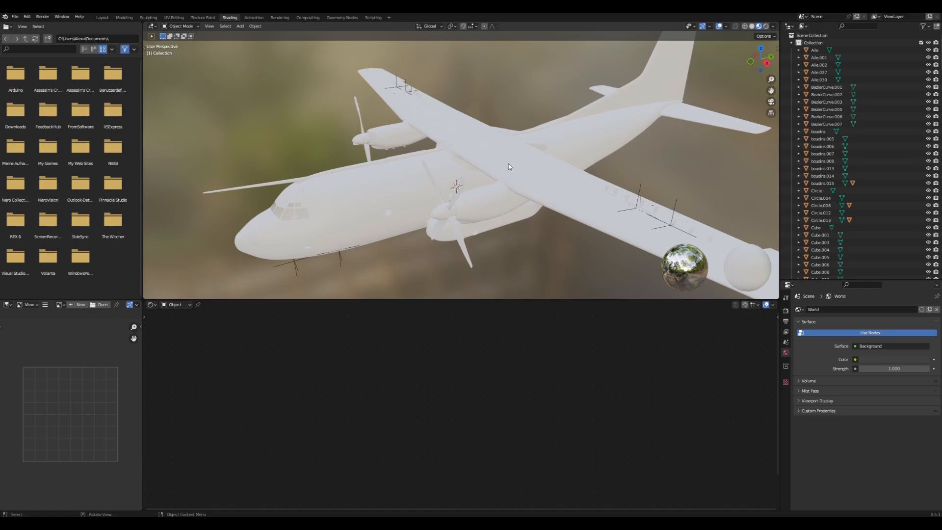
Step: Add an Image Texture node to the left engine's Transall_engines material and connect its Color output to the Principled BSDF's Base Color
left_click(482, 200)
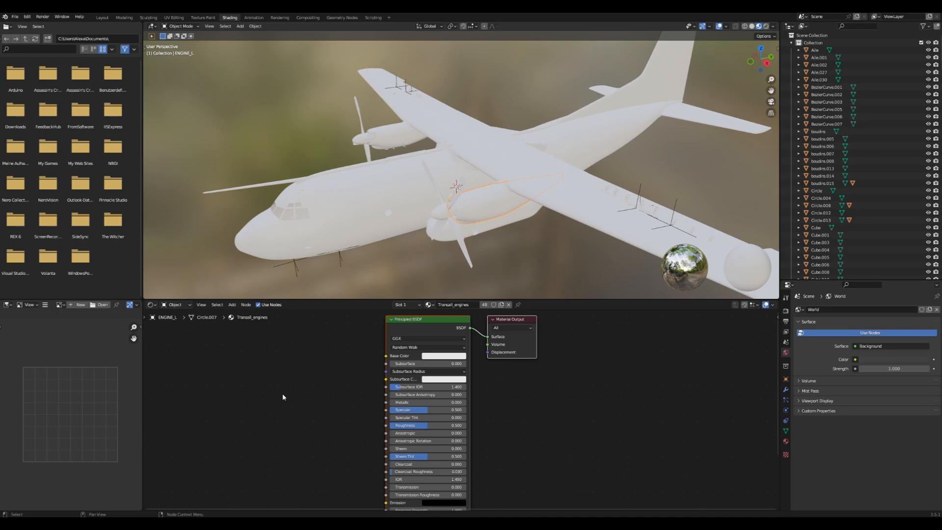
key("shift+a")
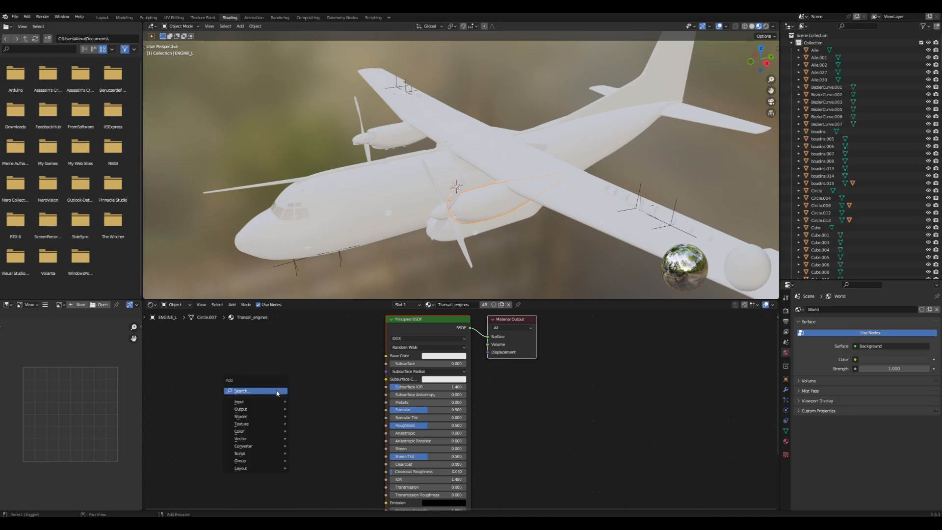
left_click(277, 391)
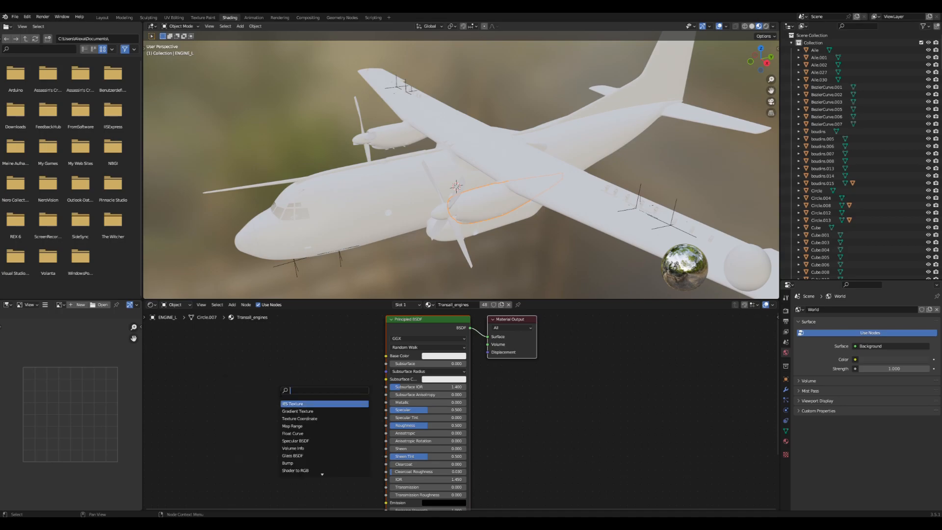
type("Ima")
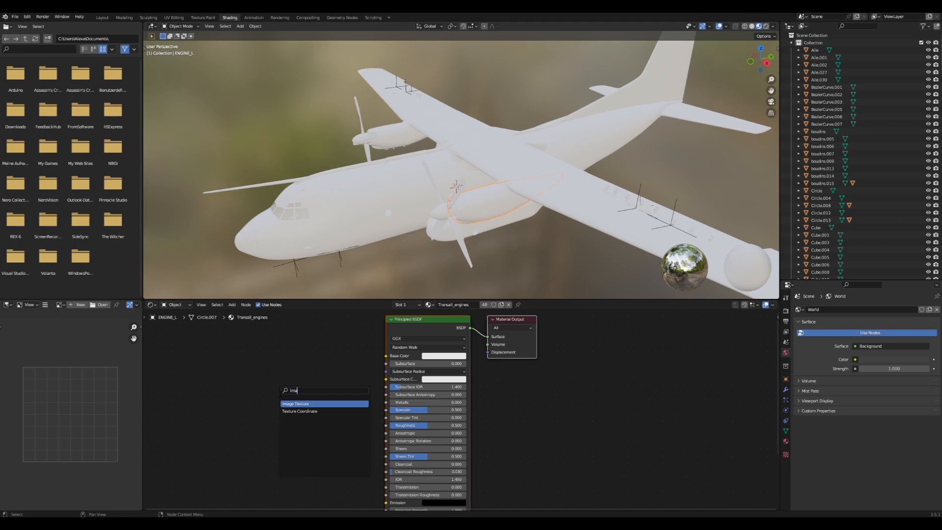
key("Return")
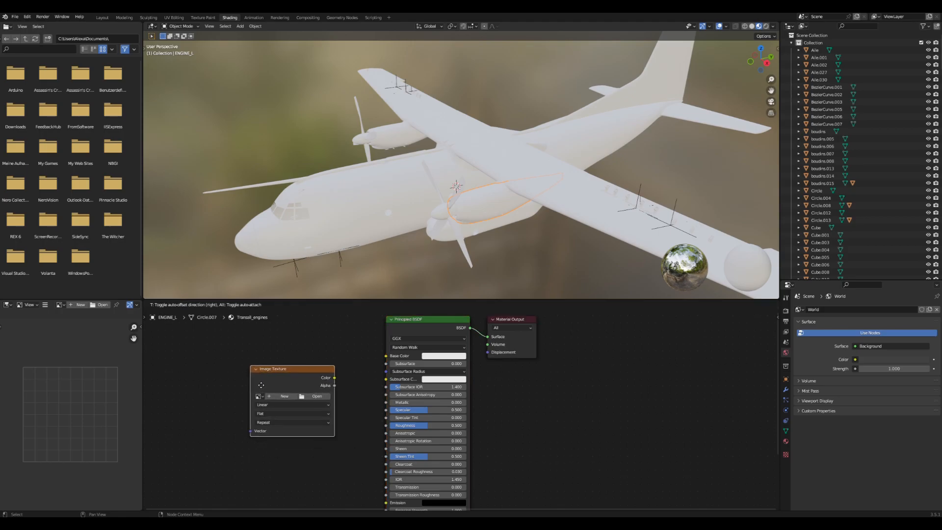
left_click(219, 382)
left_click_drag(277, 371, 386, 356)
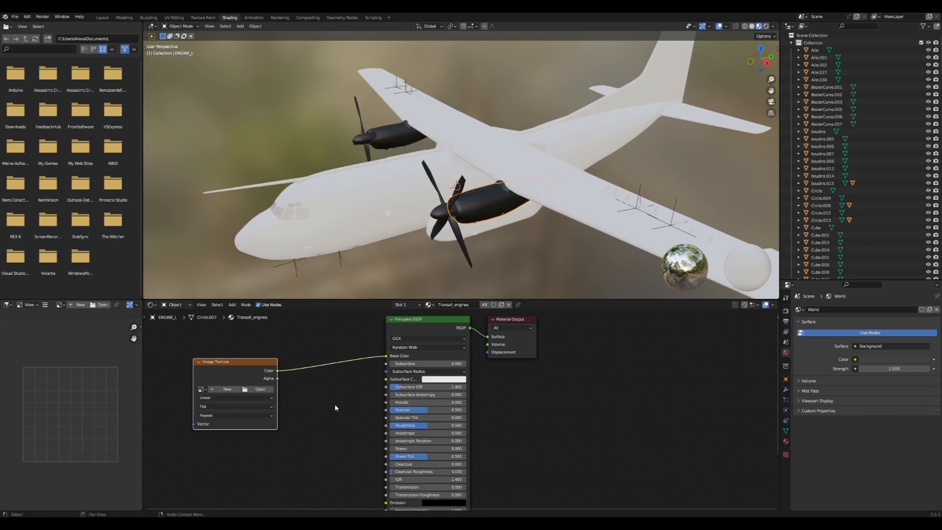
Step: Load the engine texture into the Image Texture node from the Masks folder of AzurPoly_Transall_Paintkit_Rev2
left_click(263, 391)
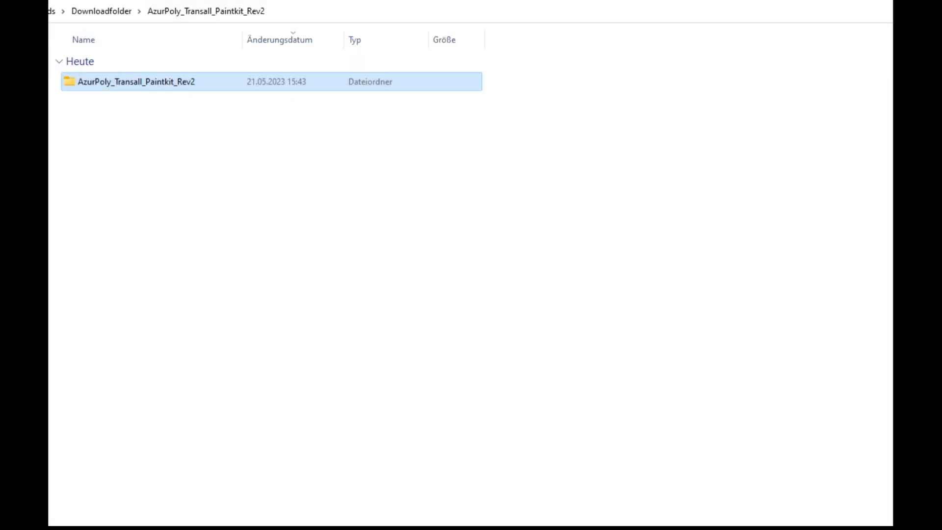
double_click(123, 81)
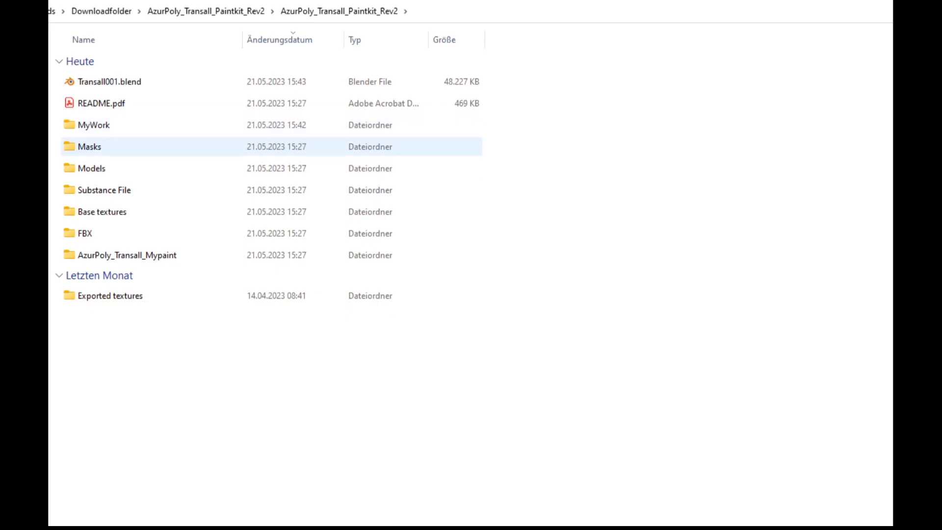
double_click(90, 147)
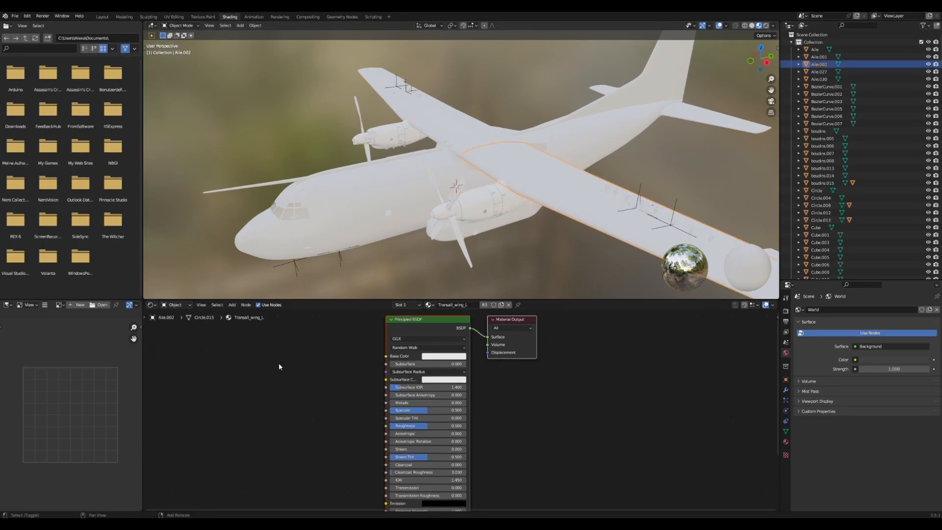
Step: Add an Image Texture node with the left wing texture to Transall_wing_L and connect its Color output to Base Color
key("shift+a")
left_click(280, 367)
left_click(292, 377)
left_click(237, 349)
left_click_drag(308, 352, 385, 357)
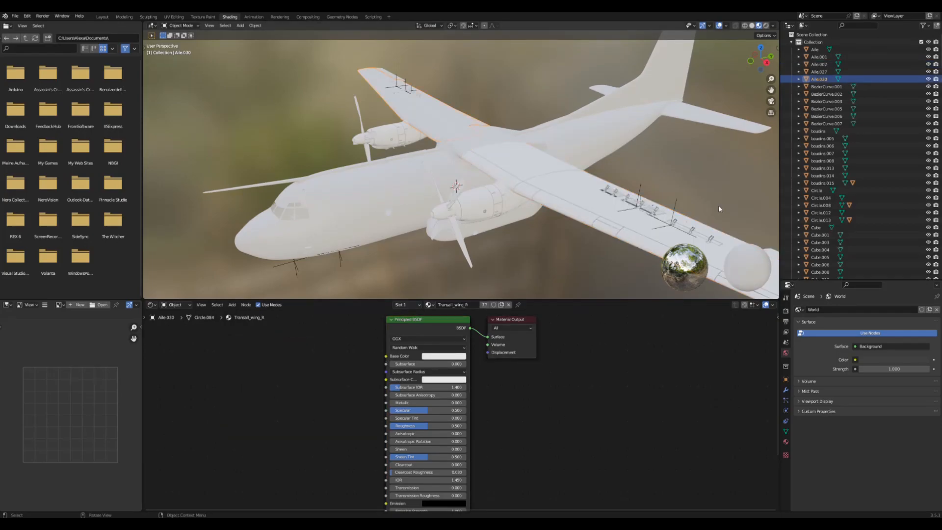
Step: Add an Image Texture node with Transall_wing_R_albedo.jpg to the right wing's material and connect its Color output to Base Color
key("shift+a")
left_click(304, 395)
type("ima")
left_click(318, 404)
left_click(203, 368)
left_click_drag(275, 373, 385, 357)
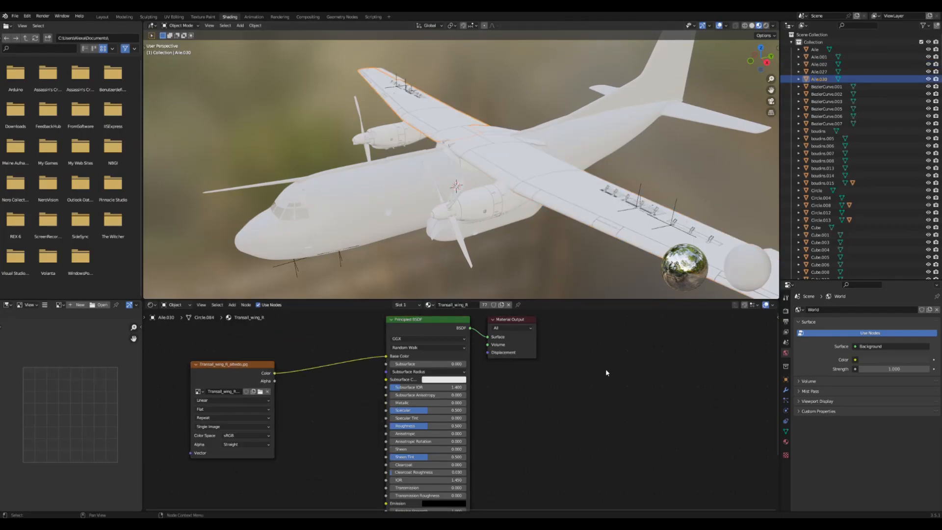
Step: Add an Image Texture node with the matching fuselage texture to Transall_fuselage_1 and connect its Color output to Base Color
key("shift+a")
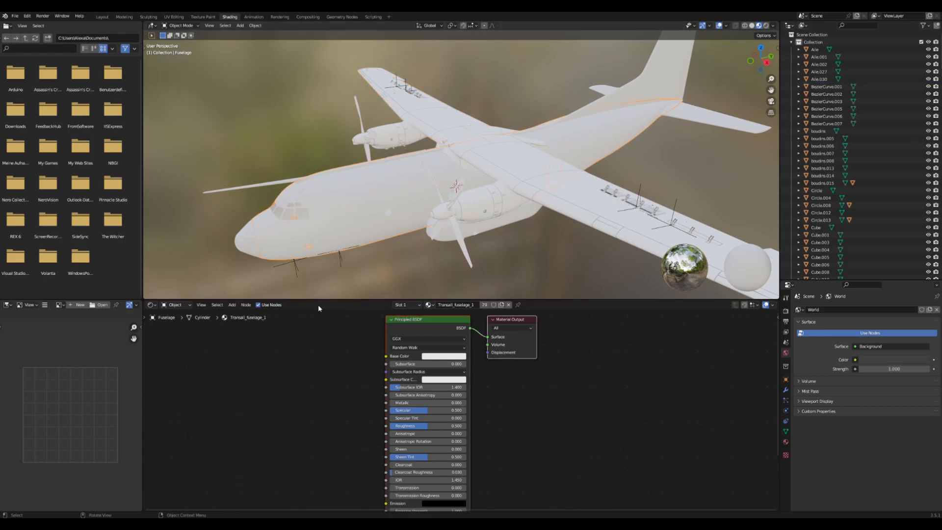
type("ima")
left_click(275, 378)
left_click(237, 351)
left_click_drag(279, 360, 386, 356)
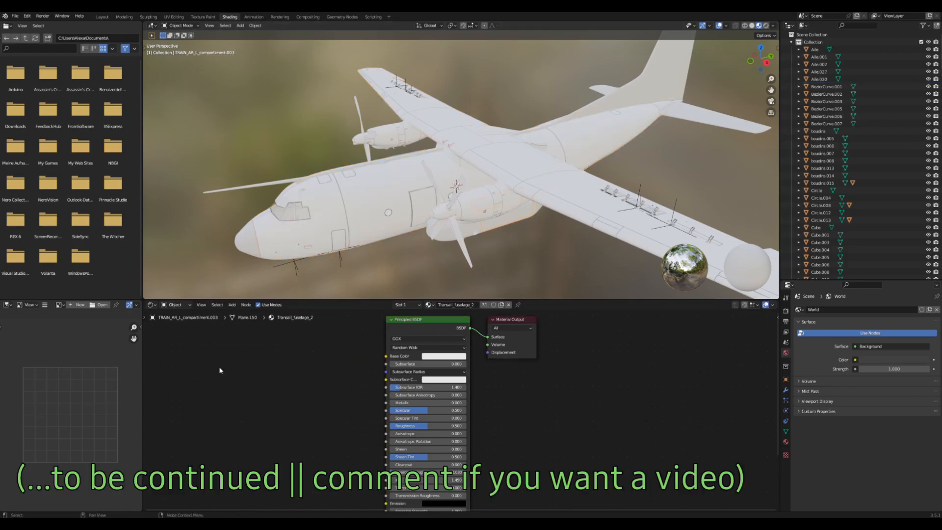
Step: Add an Image Texture node with Transall_fuselage_2_albedo.jpg to the Transall_fuselage_2 material and connect its Color output to Base Color
key("shift+a")
left_click(220, 371)
type("ima")
left_click(233, 382)
left_click(223, 348)
left_click_drag(296, 357, 386, 356)
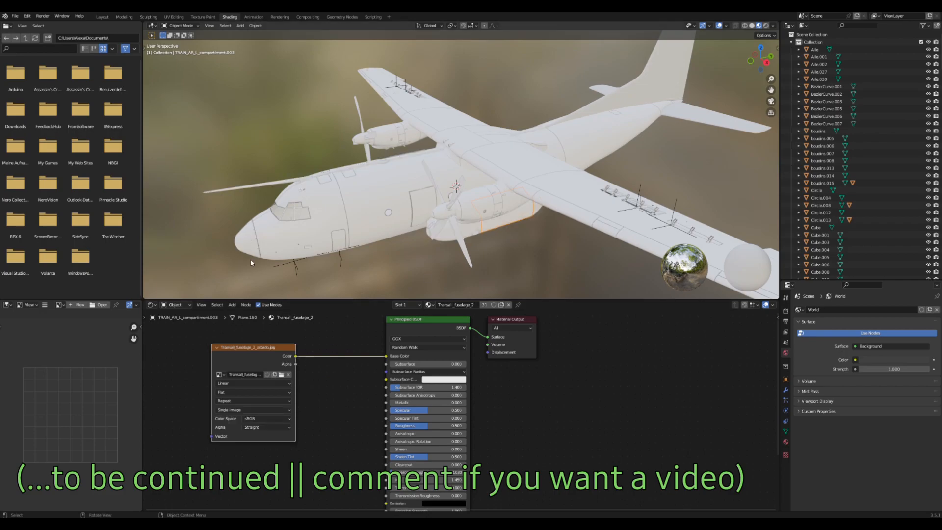
Step: Select the vertical tail and link an Image Texture node with Transall_tail_albedo.jpg to its Transall_tail material's Base Color
left_click(639, 87)
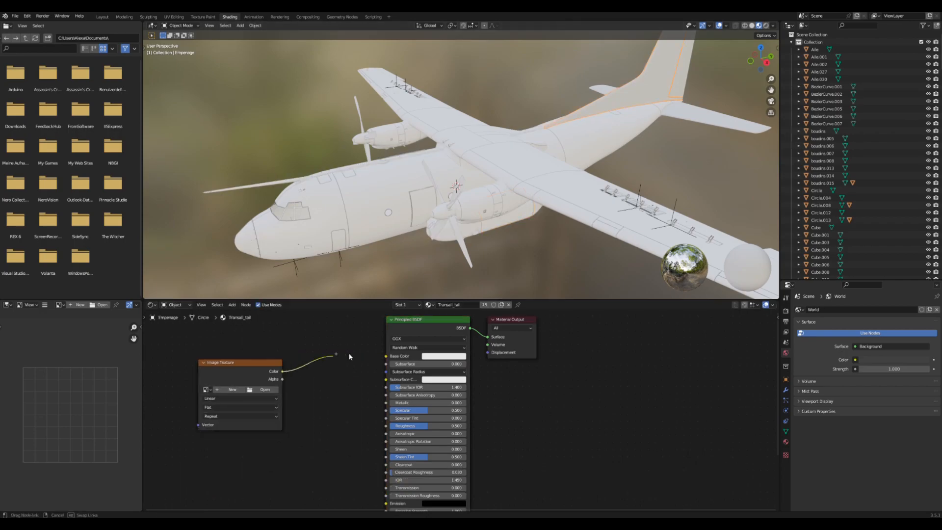
left_click_drag(282, 371, 386, 356)
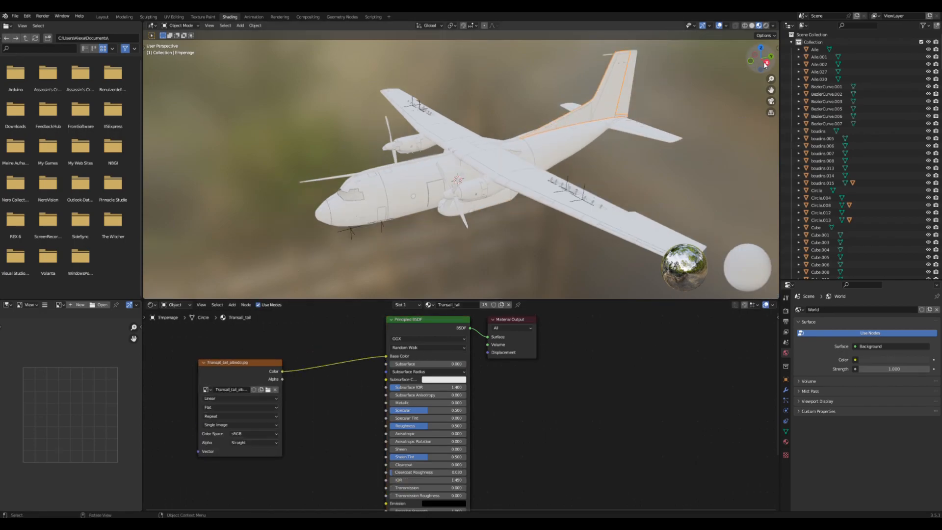
middle_click_drag(466, 196, 520, 121)
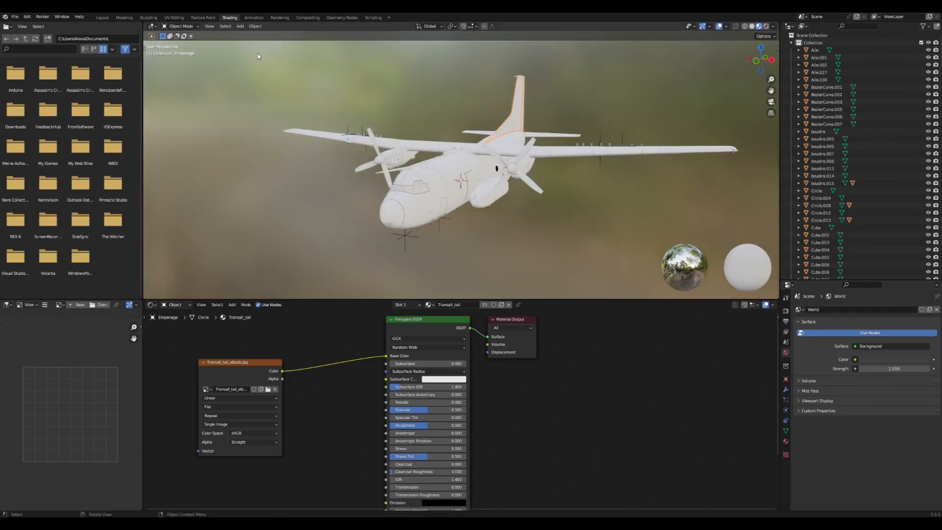
Step: Switch to the Texture Paint workspace and frame the vertical tail in the right orthographic view
left_click(208, 18)
scroll(197, 197, "down", 6)
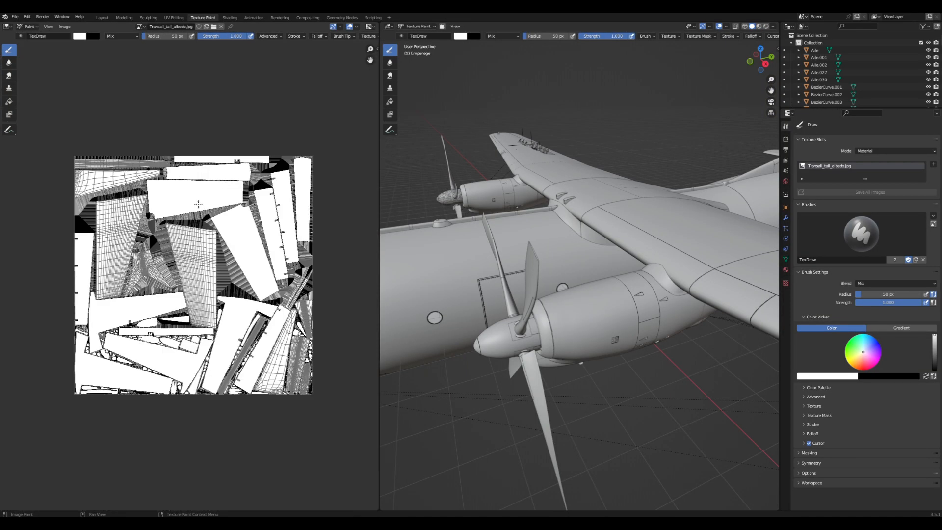
left_click(764, 63)
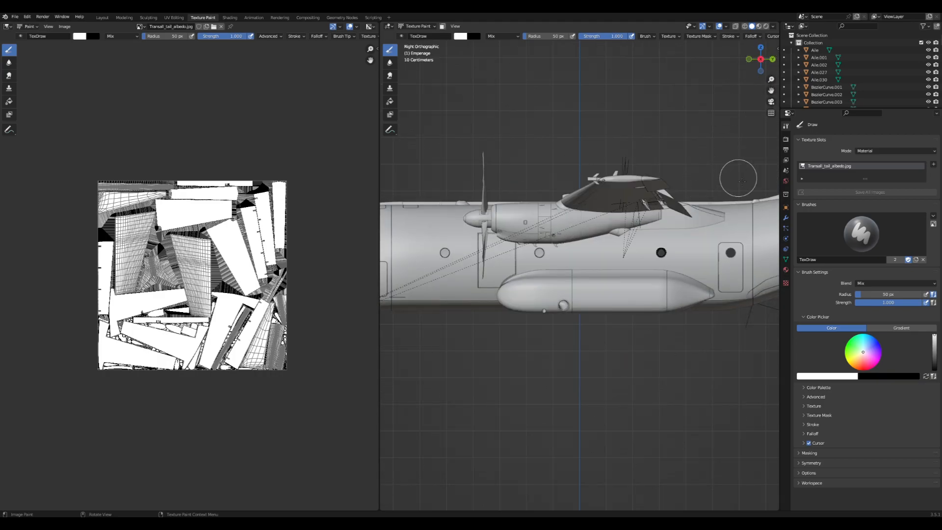
left_click_drag(771, 90, 423, 101)
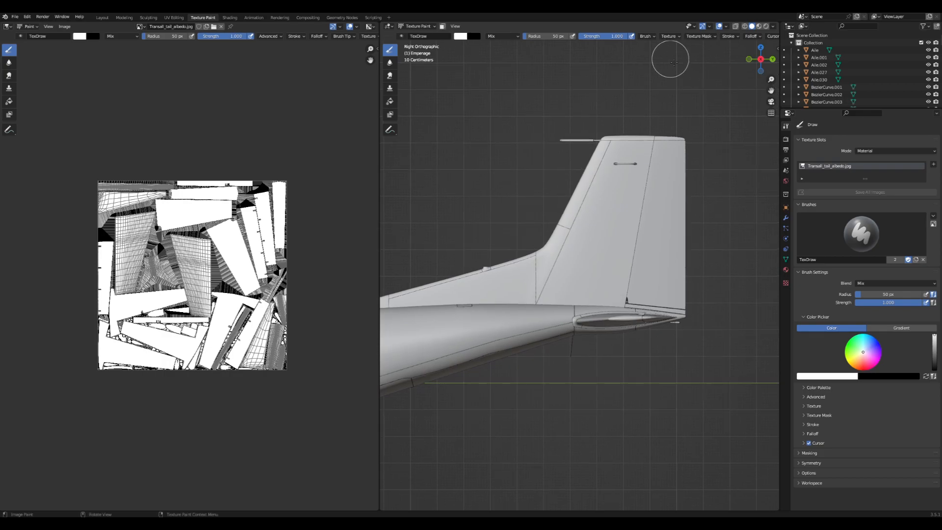
Step: Switch the viewport to Object Mode with the vertical tail selected, and return it to Texture Paint mode
left_click(417, 26)
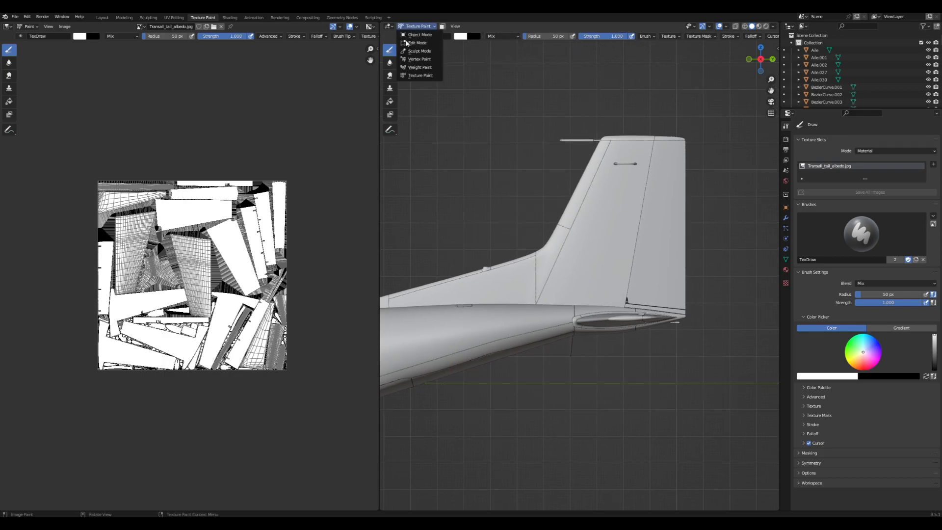
left_click(407, 38)
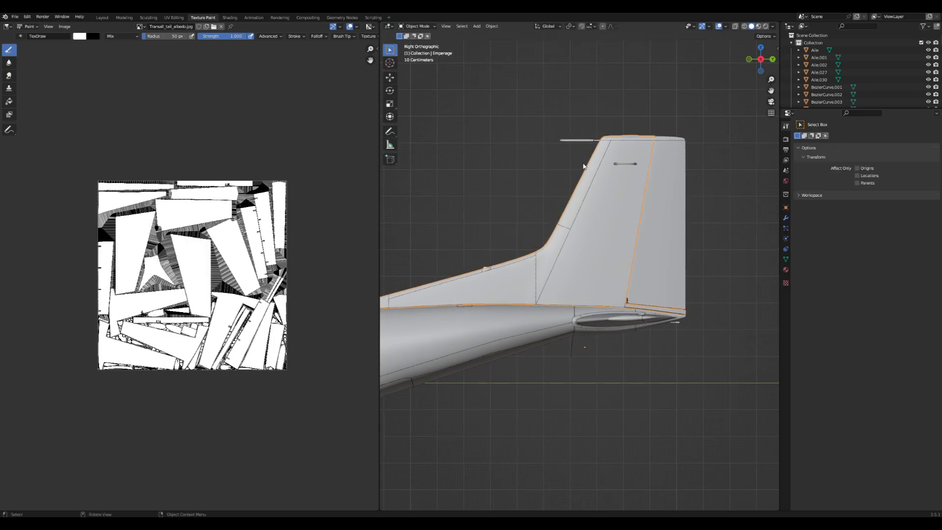
left_click(416, 26)
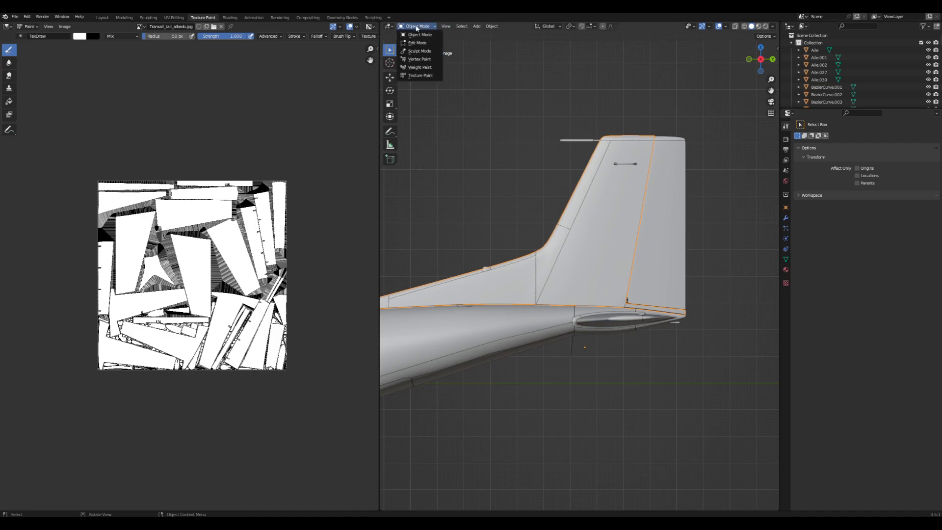
left_click(421, 75)
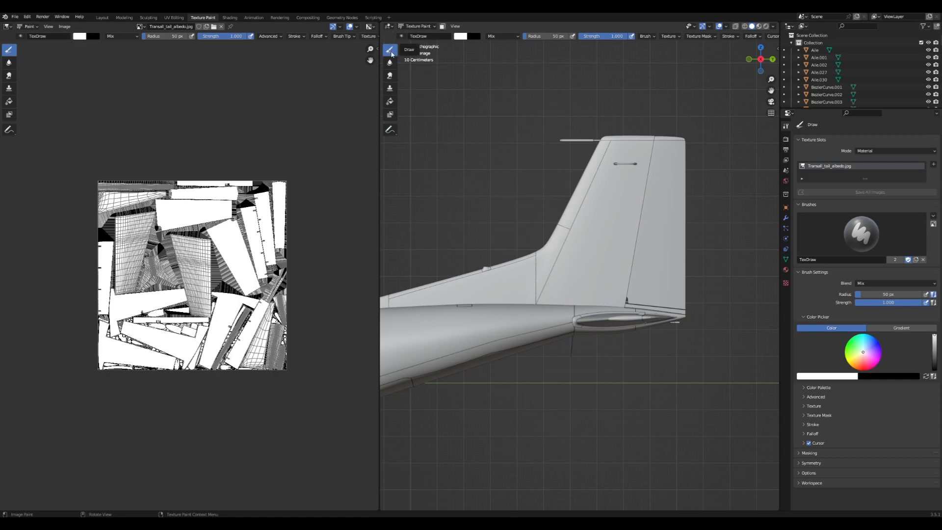
Step: Create a new brush texture from the AZP.png logo image and use pure white as the brush color
left_click(785, 283)
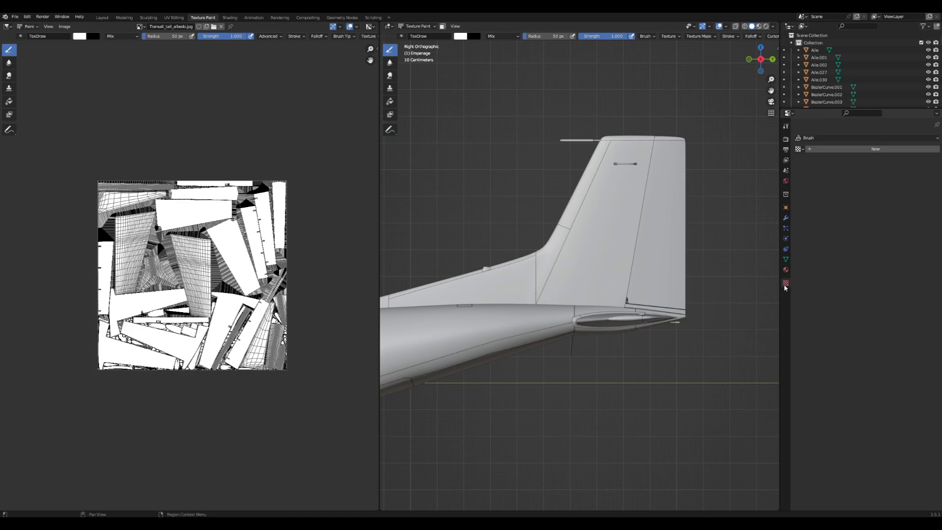
left_click(850, 150)
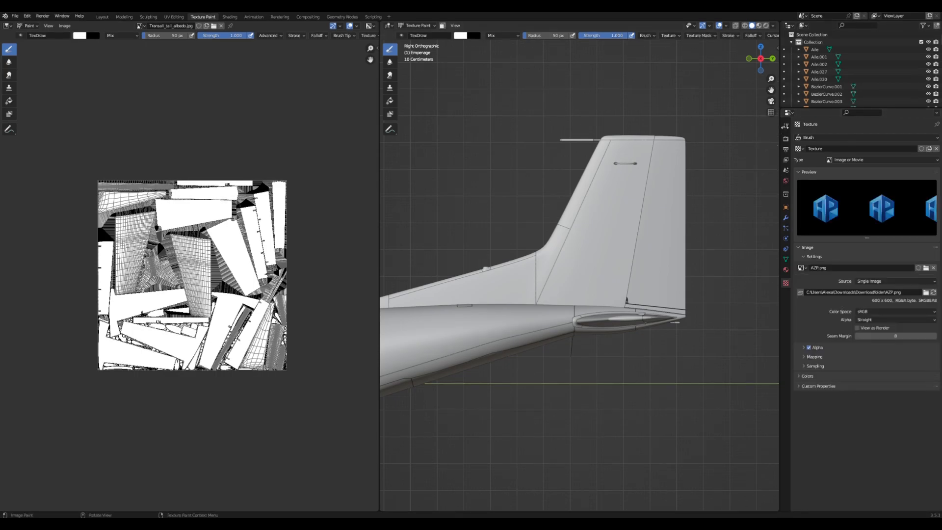
left_click(786, 127)
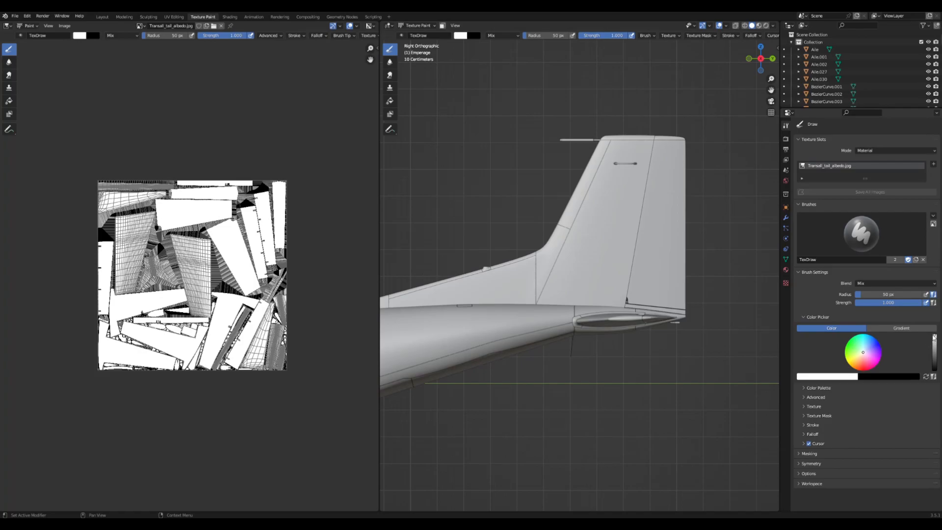
left_click(841, 377)
left_click(848, 340)
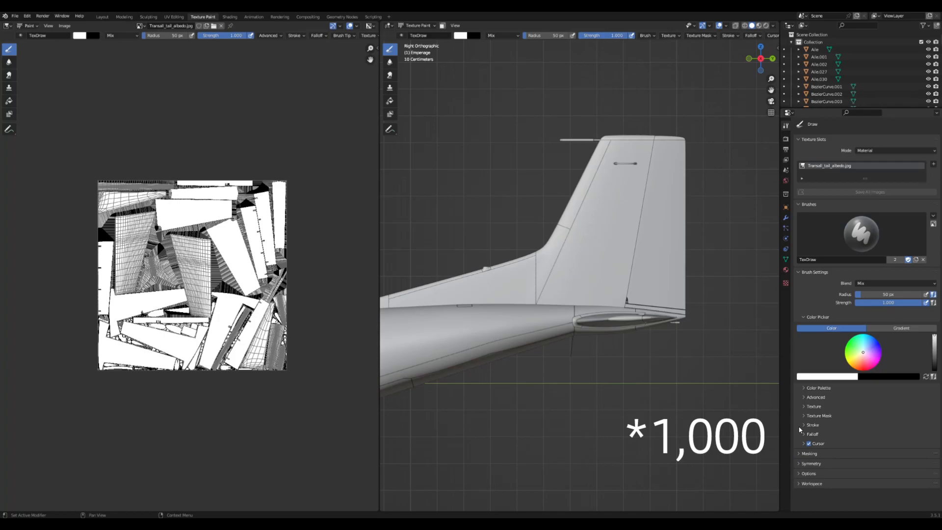
Step: Set the brush texture's mapping to Stencil
left_click(803, 407)
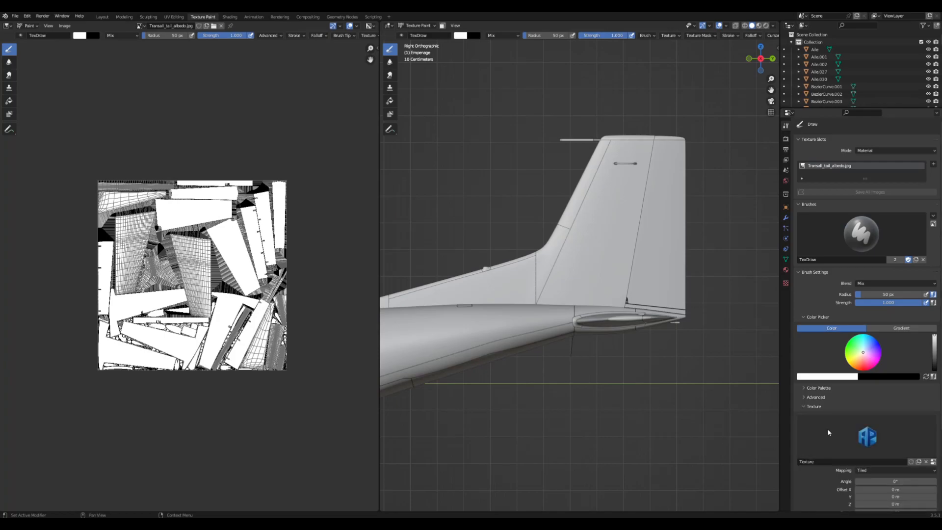
scroll(827, 428, "down", 2)
left_click(865, 442)
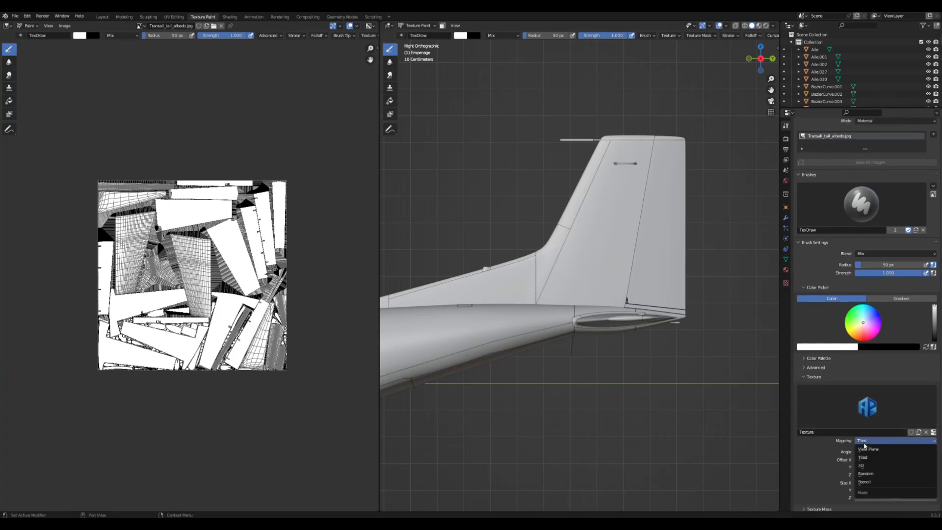
left_click(870, 481)
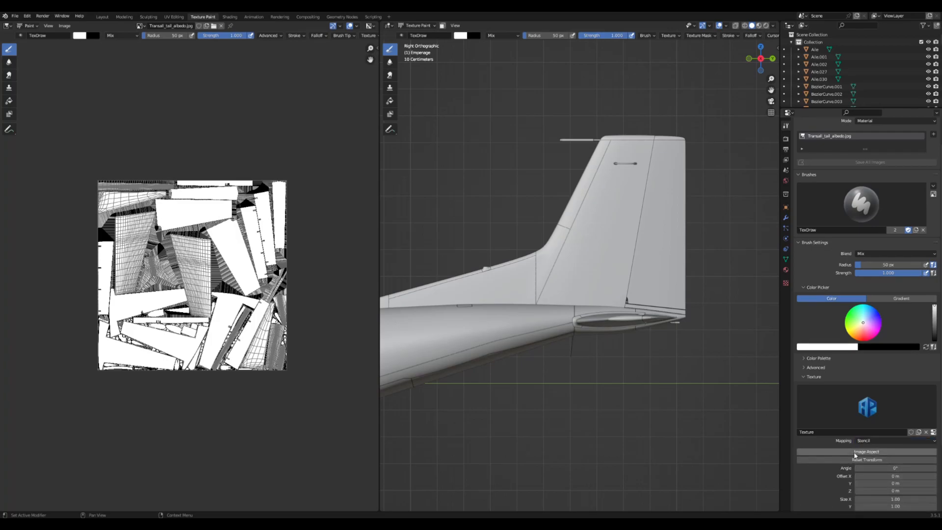
Step: Position the logo stencil over the lower middle of the tail fin's right side and paint the logo there
scroll(871, 397, "down", 3)
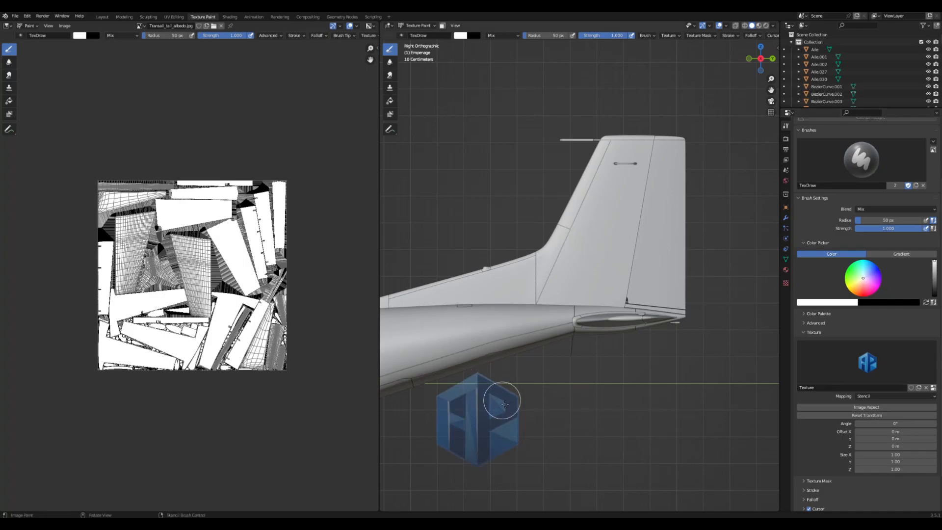
mouse_move(494, 419)
right_mouse_down()
mouse_move(604, 238)
mouse_move(634, 228)
mouse_move(604, 246)
mouse_move(615, 231)
mouse_move(608, 246)
mouse_move(616, 235)
mouse_move(621, 242)
right_mouse_up()
mouse_move(613, 266)
left_mouse_down()
mouse_move(631, 218)
mouse_move(572, 201)
mouse_move(582, 269)
mouse_move(601, 206)
mouse_move(601, 251)
mouse_move(614, 265)
mouse_move(619, 215)
mouse_move(607, 214)
mouse_move(631, 244)
mouse_move(594, 209)
mouse_move(579, 235)
mouse_move(584, 260)
mouse_move(616, 262)
mouse_move(617, 214)
left_mouse_up()
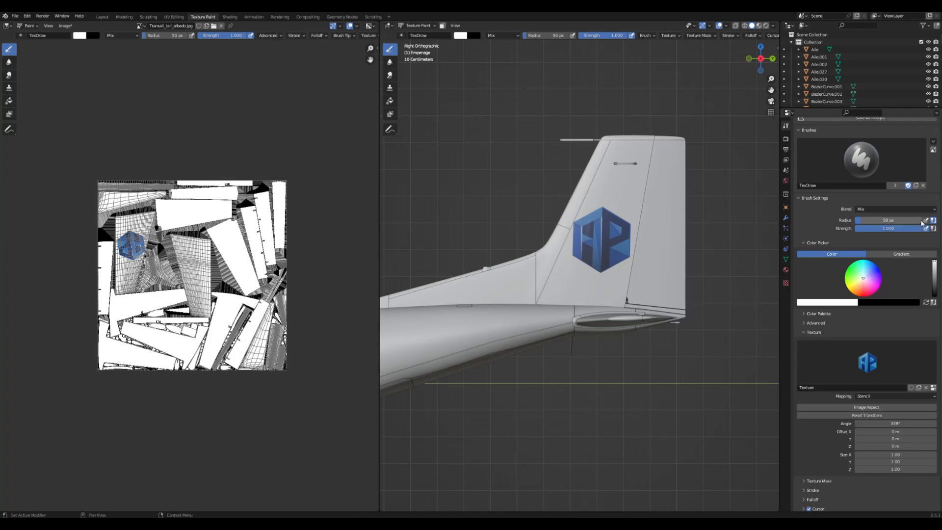
Step: Show the brush symmetry options, and paint the logo on the tail fin's left side at the matching position
scroll(865, 437, "down", 2)
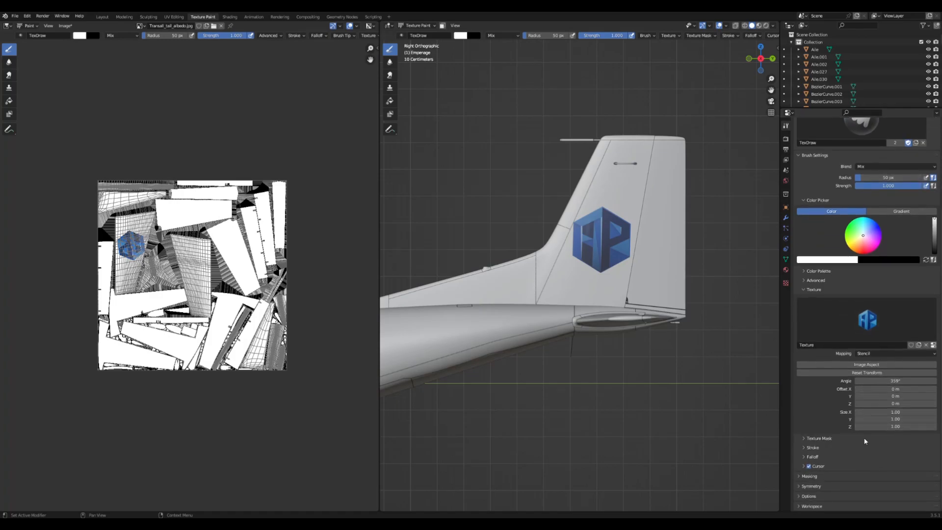
left_click(799, 486)
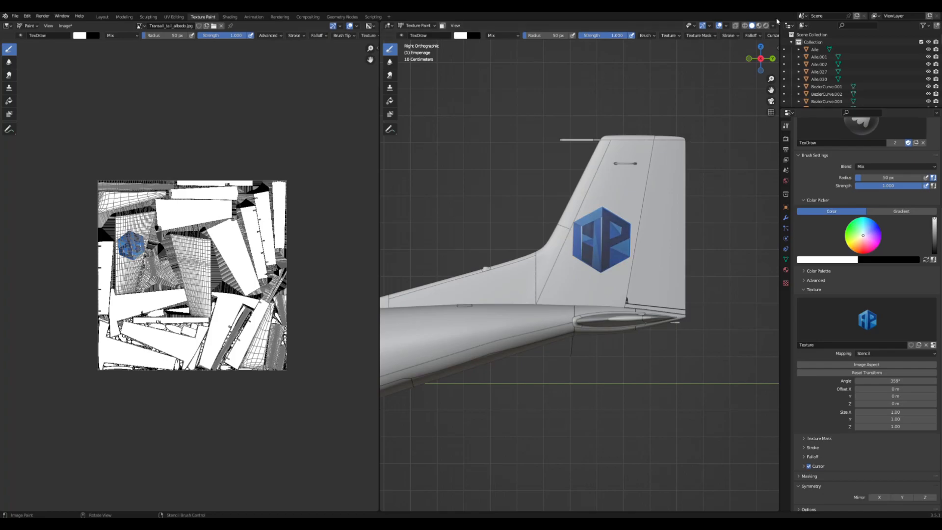
left_click(761, 58)
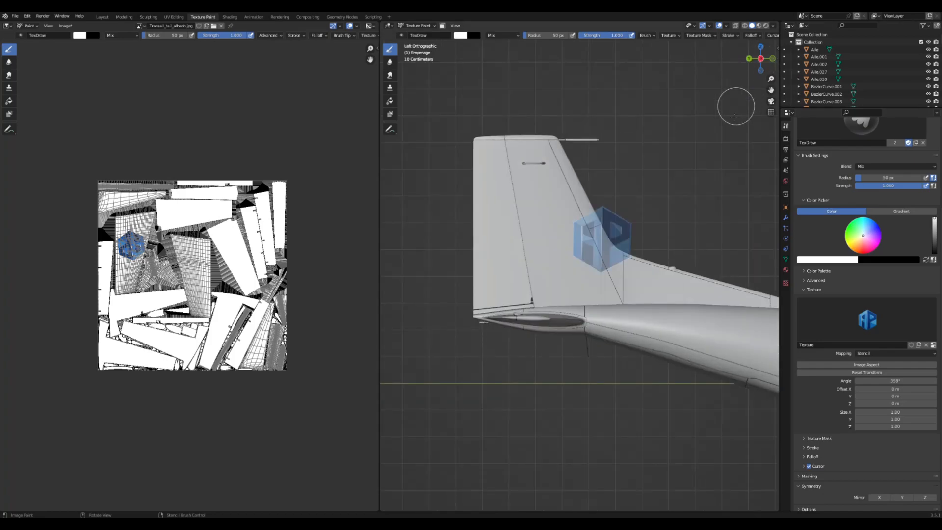
right_click_drag(600, 235, 554, 235)
mouse_move(584, 221)
left_mouse_down()
mouse_move(525, 240)
mouse_move(576, 239)
left_mouse_up()
Step: Paint a slightly smaller logo above the first one on the fin's left side with X mirroring, and check the right side
left_click(876, 497)
mouse_move(554, 236)
right_mouse_down()
mouse_move(550, 173)
mouse_move(570, 161)
mouse_move(557, 169)
right_mouse_up()
mouse_move(557, 169)
left_mouse_down()
mouse_move(530, 194)
mouse_move(561, 177)
left_mouse_up()
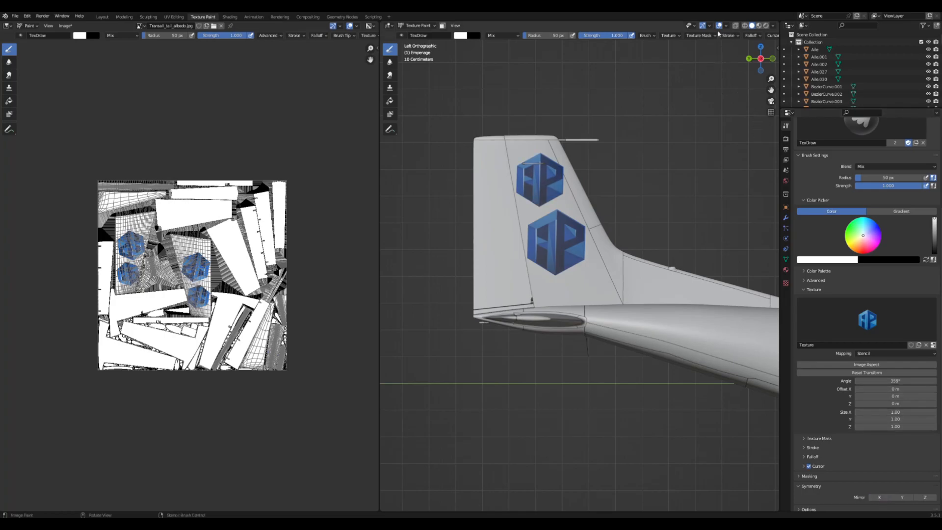
left_click(761, 59)
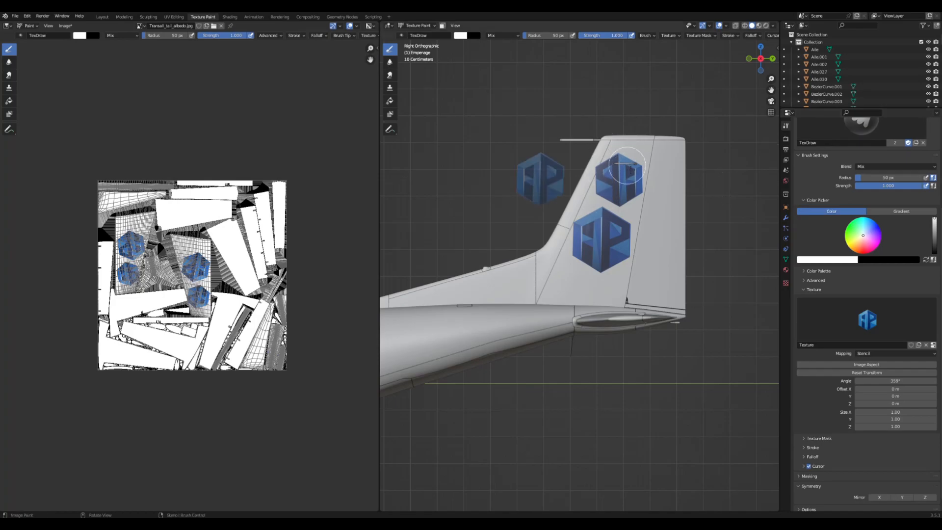
Step: Save the painted tail texture with Save As, and save the Blender project with Save As
left_click(65, 26)
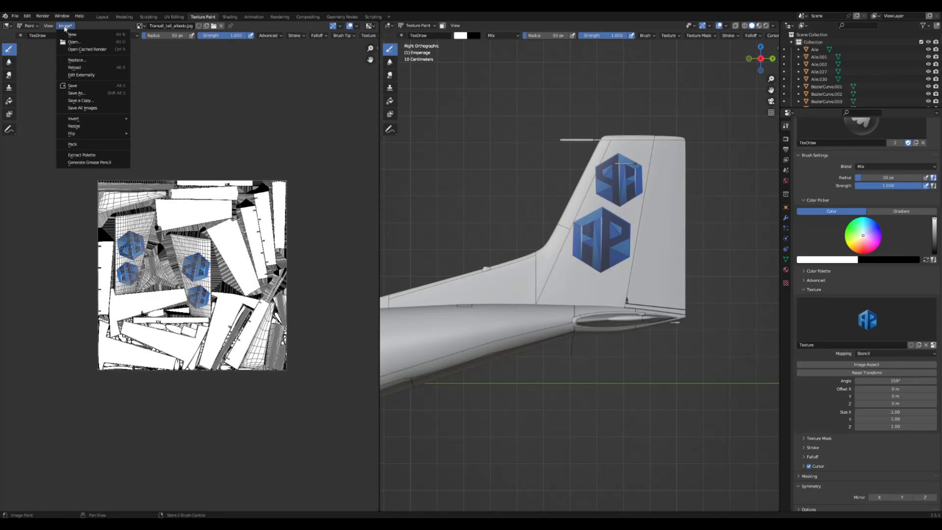
left_click(88, 94)
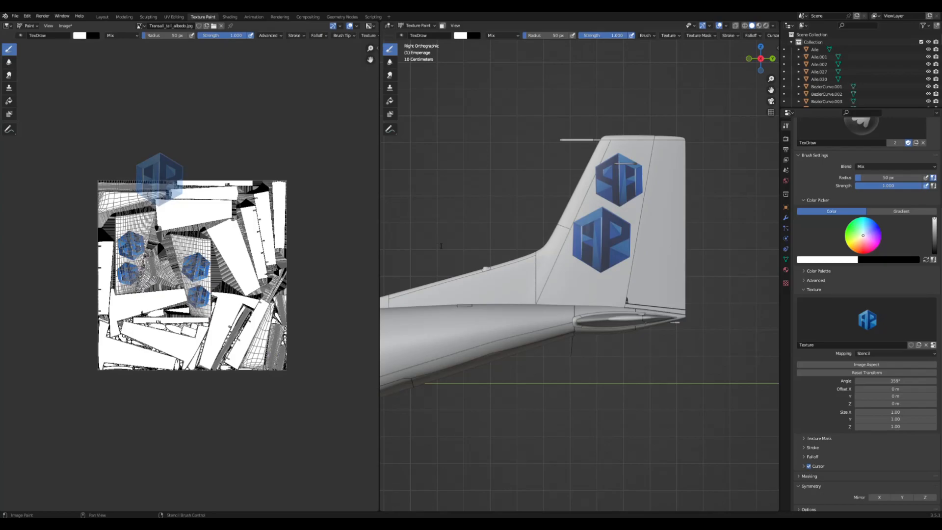
left_click(16, 16)
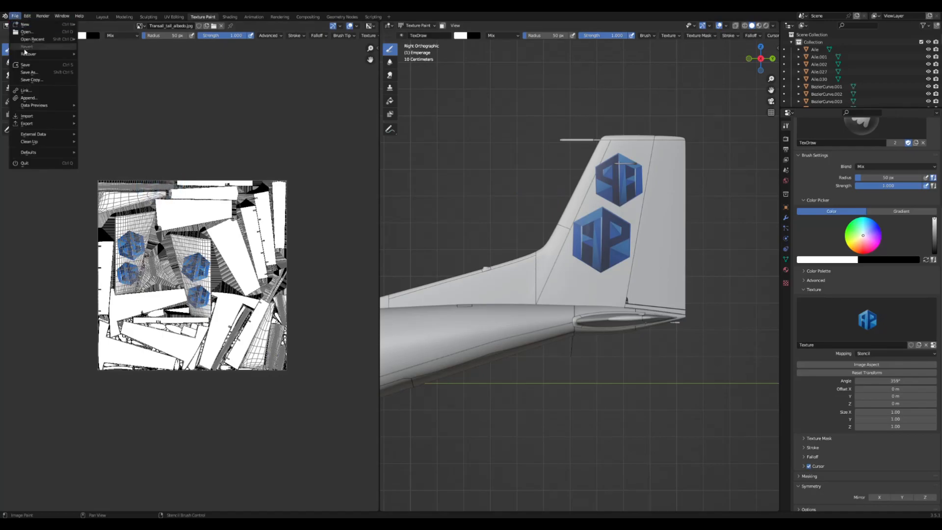
left_click(43, 73)
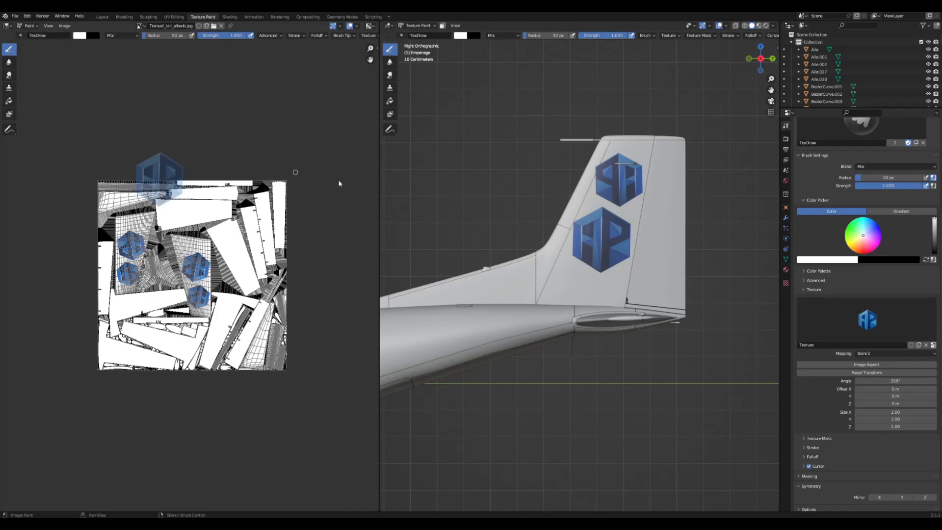